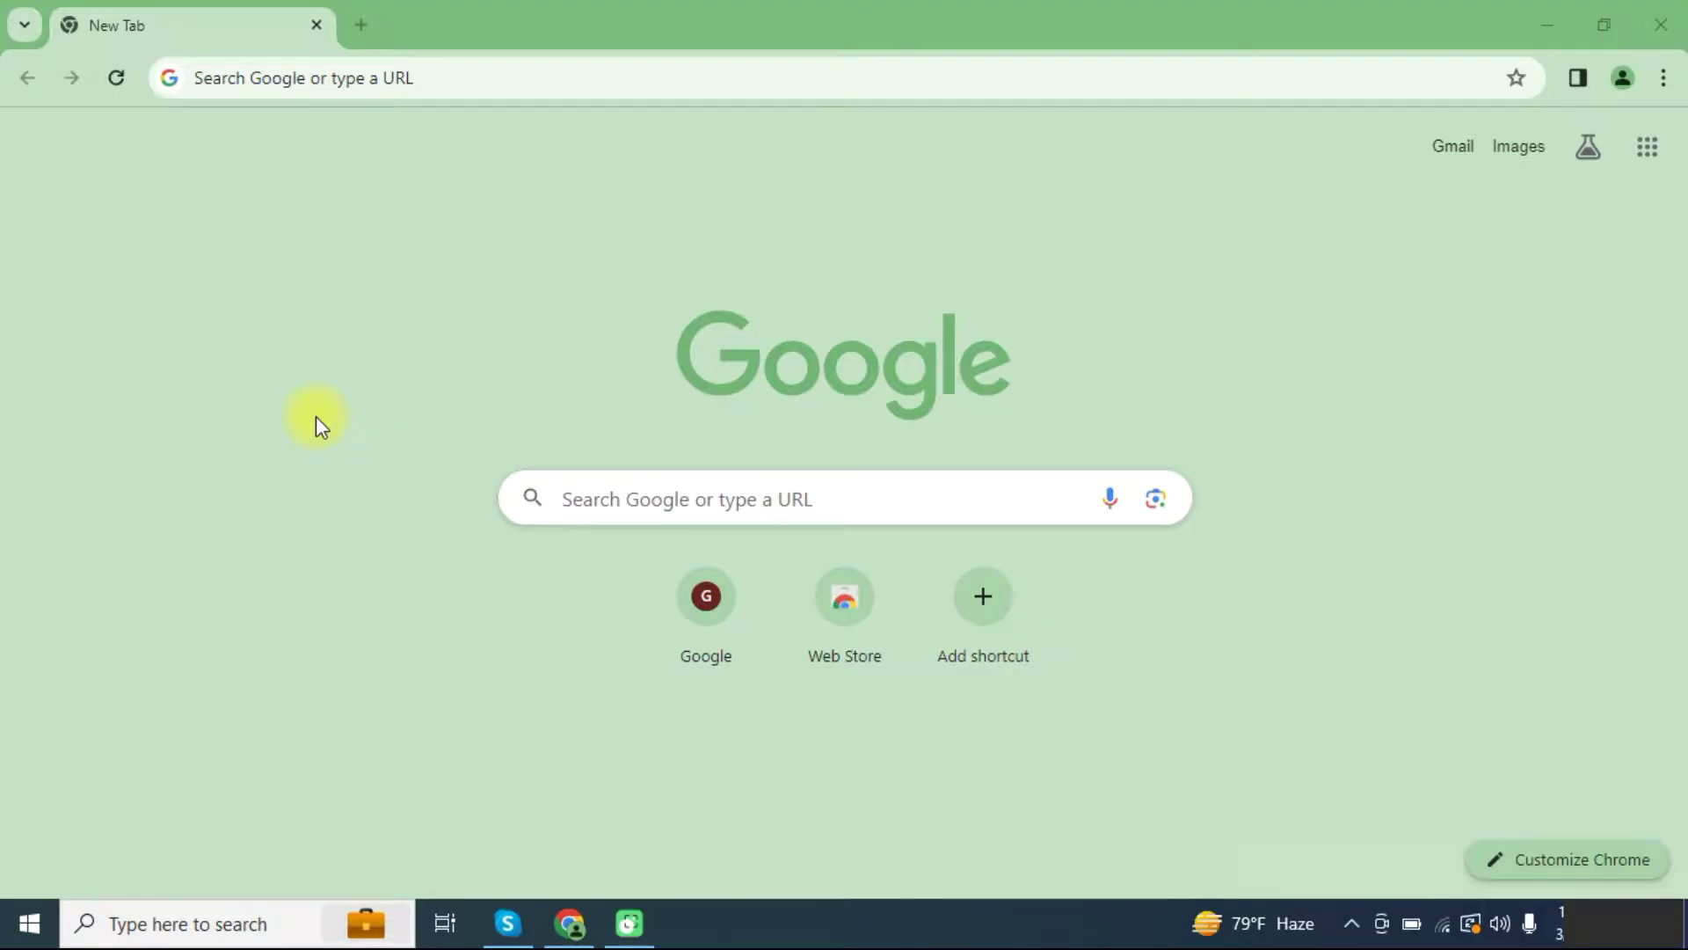
Search for OneDrive, sign in with the account email and saved password, and stay signed in.
{"action": "left_click", "coordinate": [398, 78]}
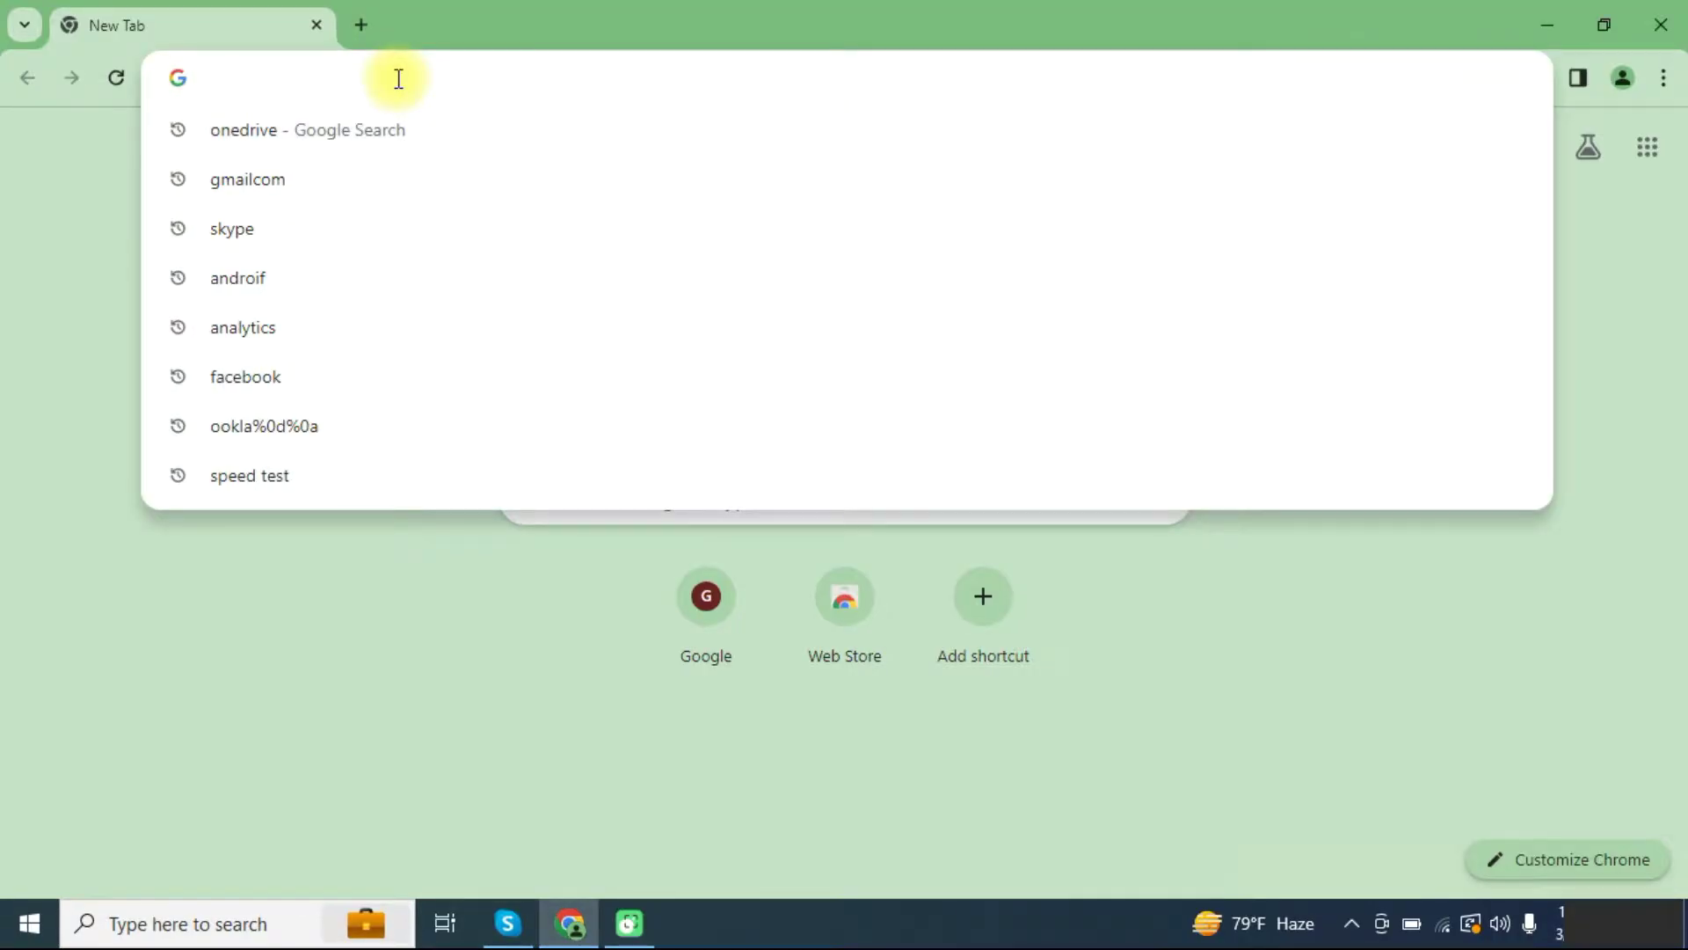
{"action": "type", "text": "one"}
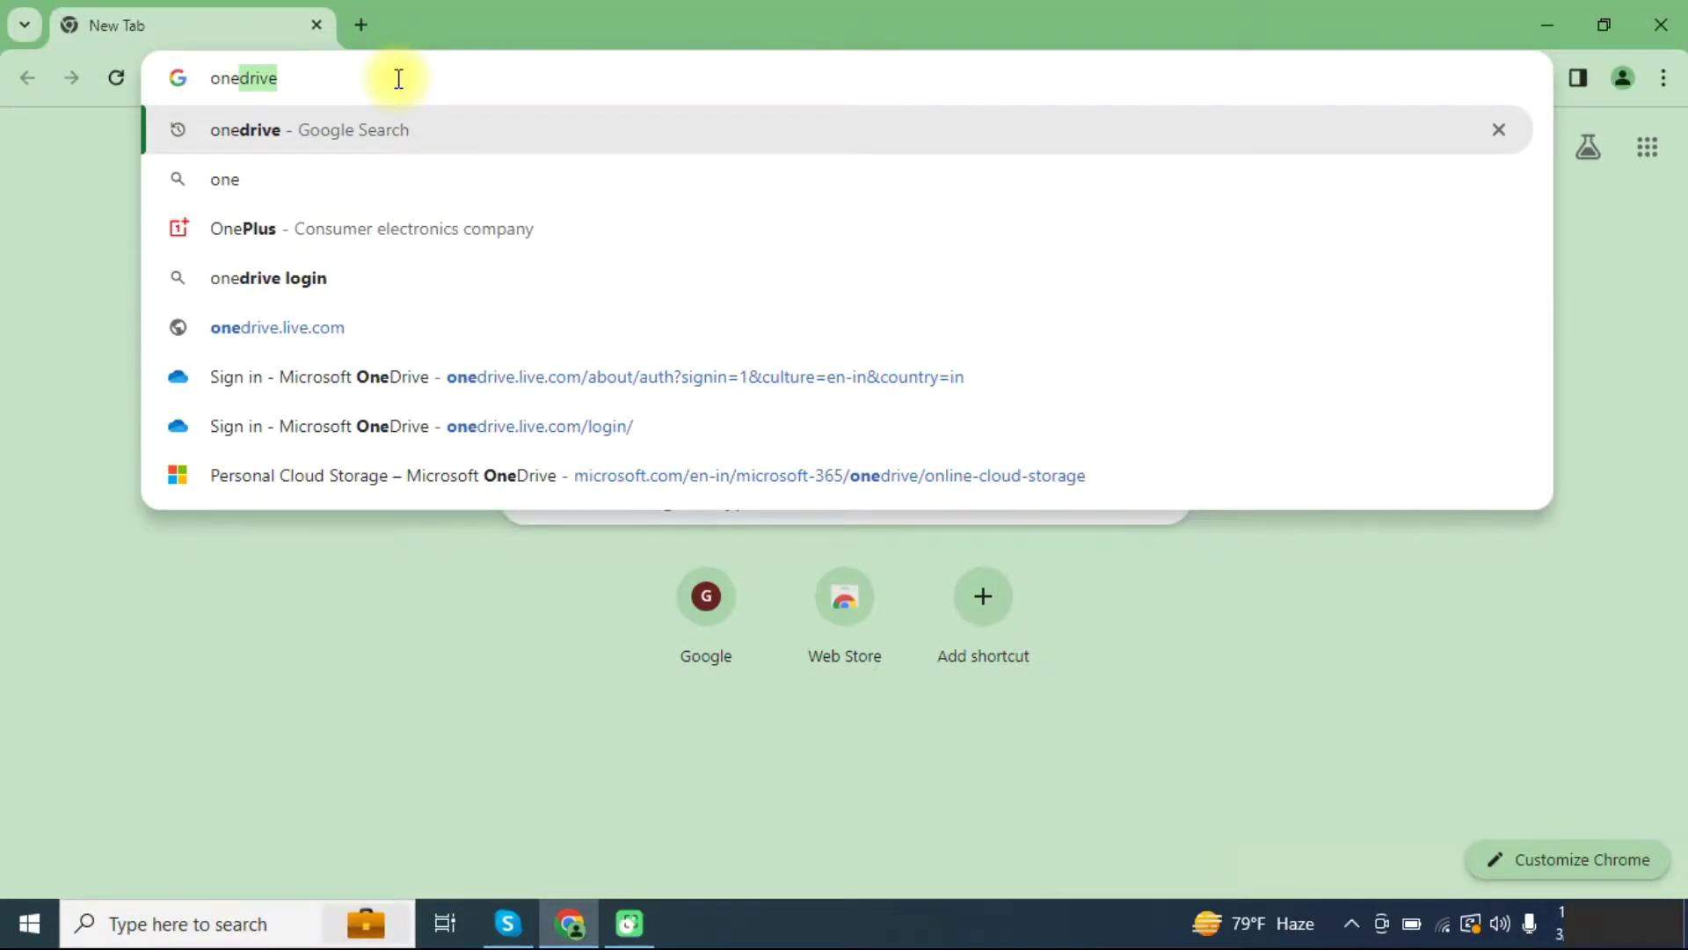
{"action": "key", "text": "Return"}
{"action": "left_click", "coordinate": [369, 611]}
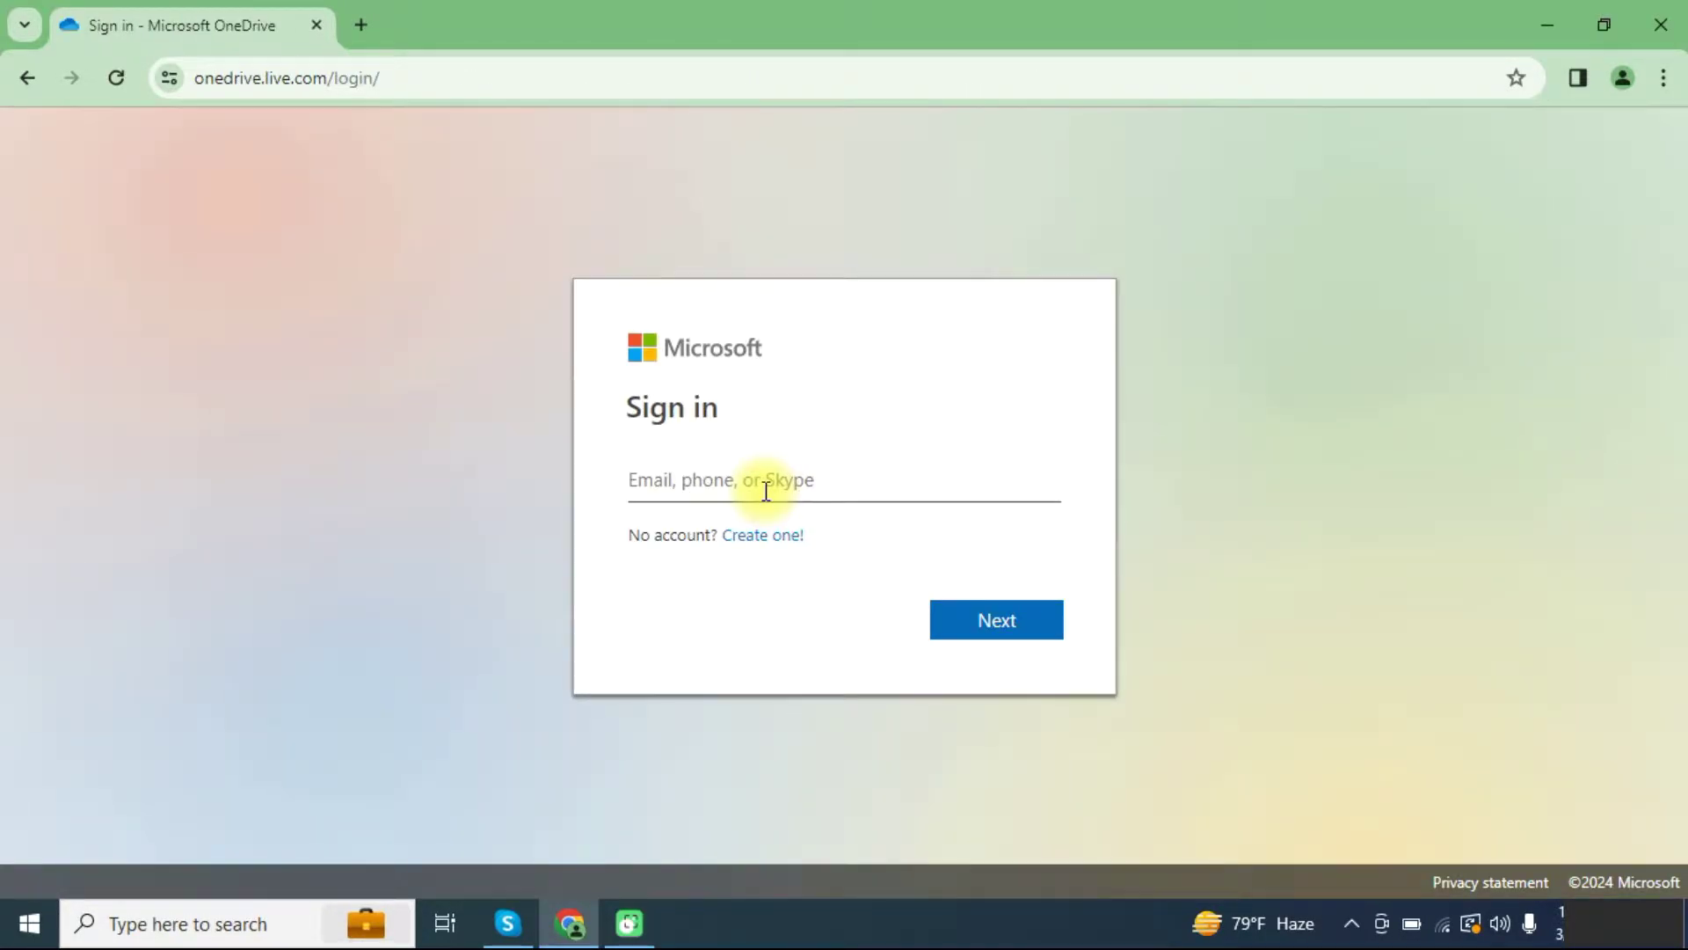
{"action": "left_click", "coordinate": [765, 488]}
{"action": "type", "text": "prad"}
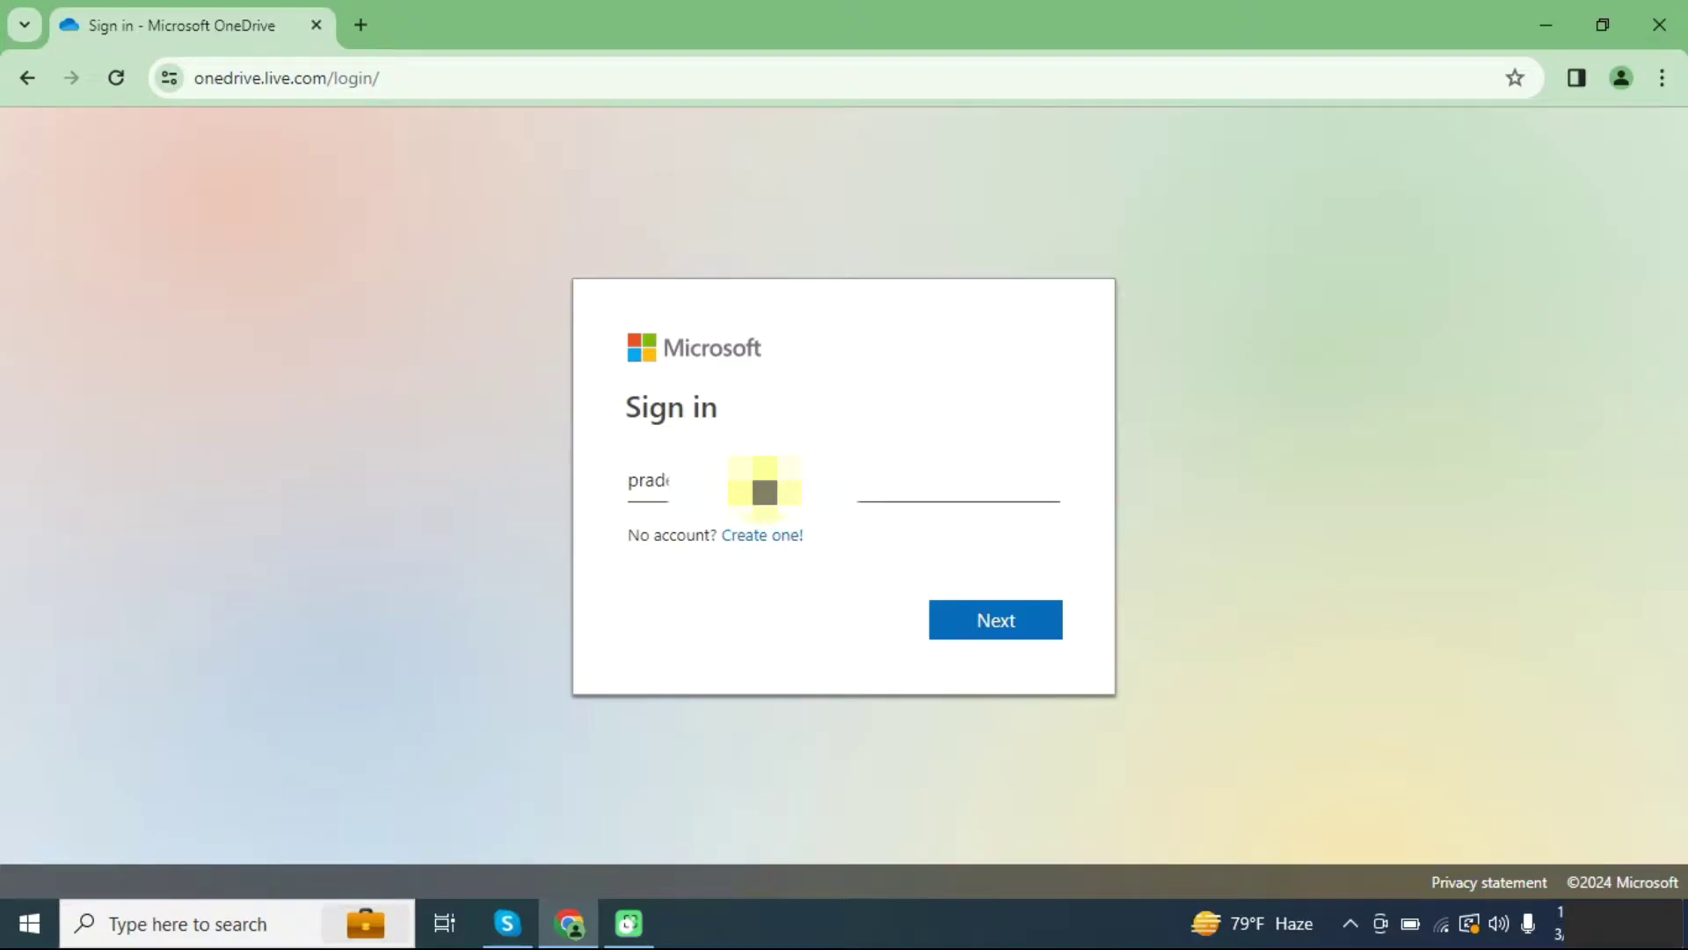
{"action": "key", "text": "Return"}
{"action": "key", "text": "ctrl+v"}
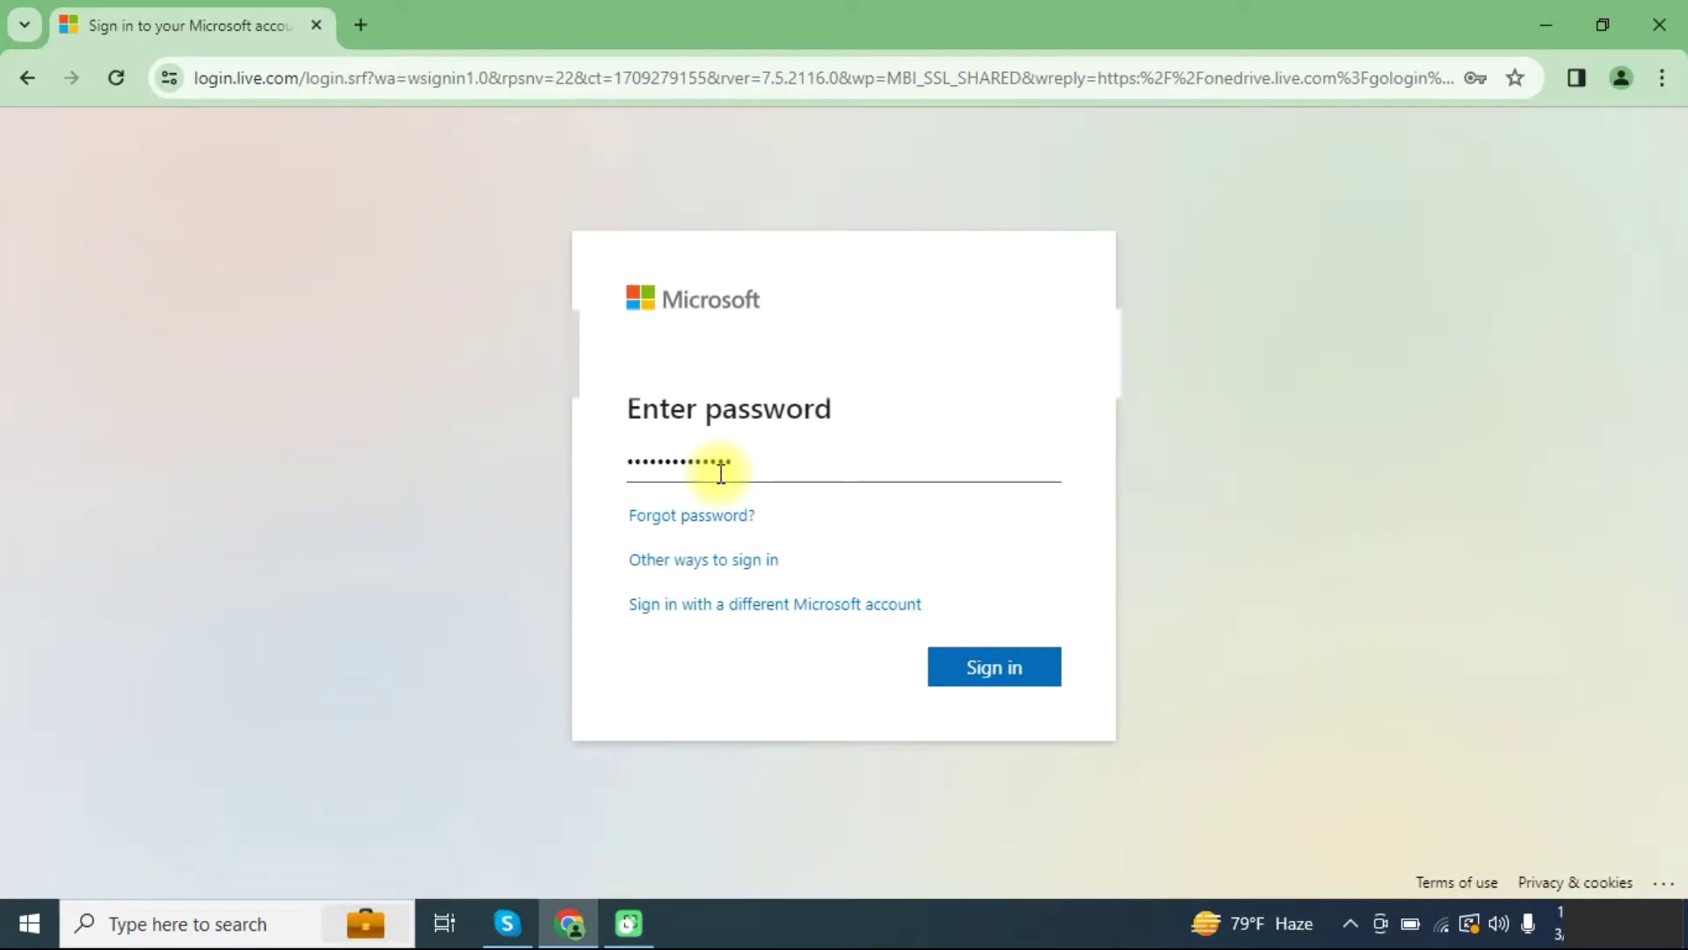
{"action": "key", "text": "Return"}
{"action": "left_click", "coordinate": [994, 628]}
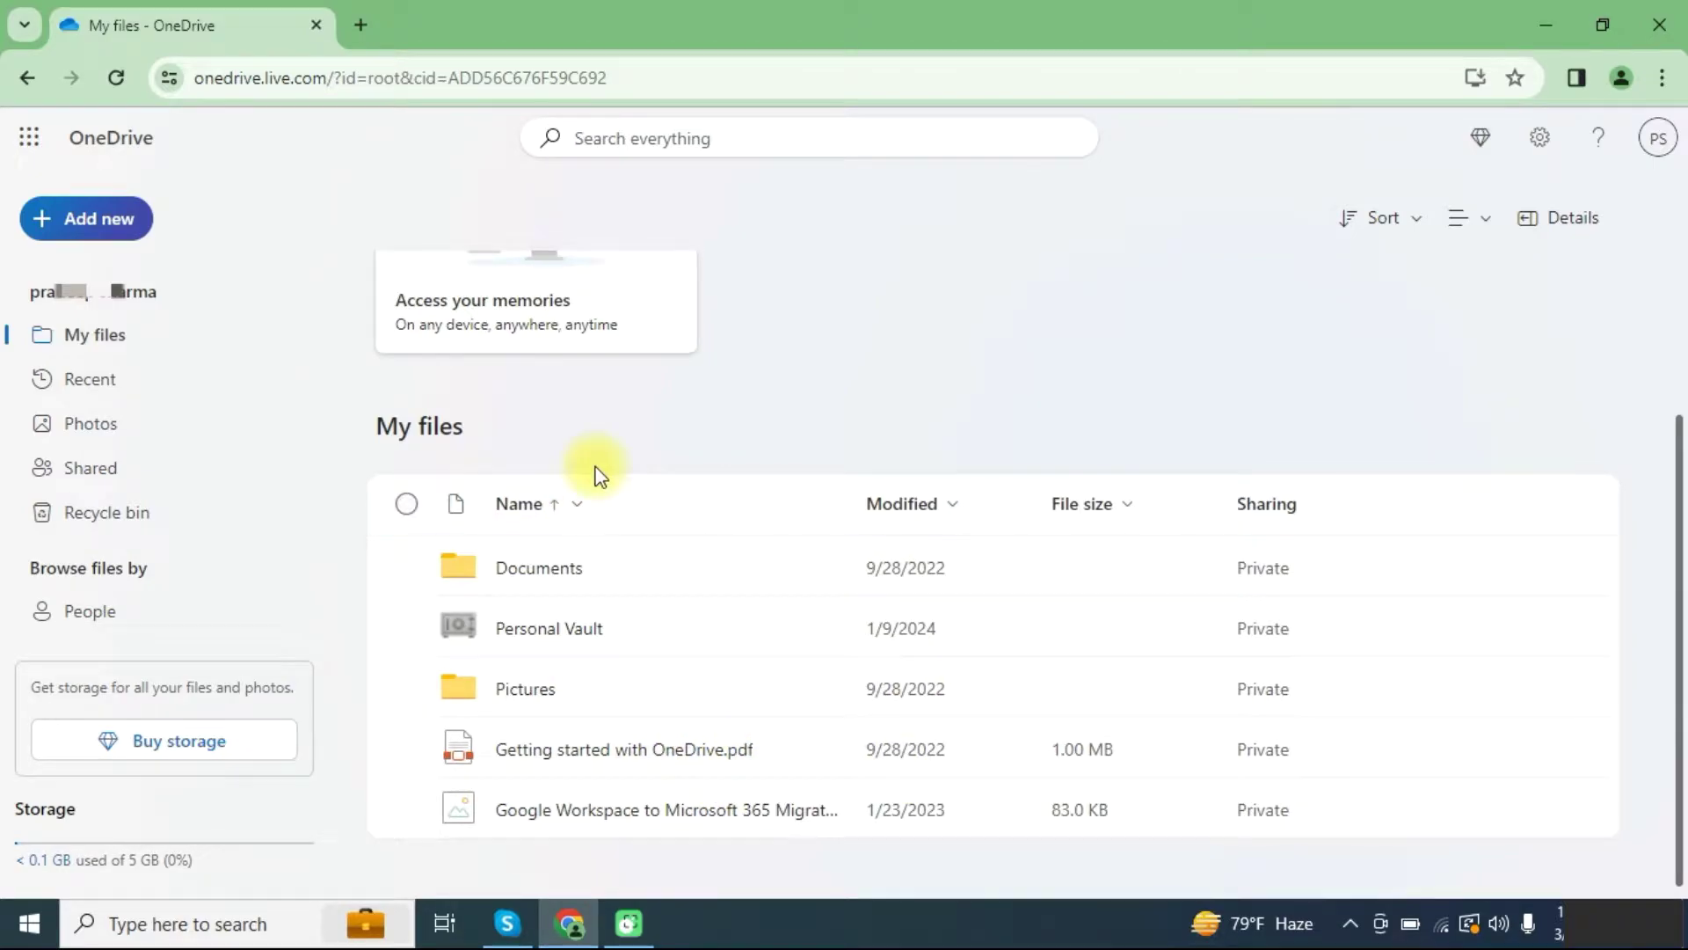
Sign in to Google Drive on a new tab, then switch back to the OneDrive tab.
{"action": "left_click", "coordinate": [359, 26]}
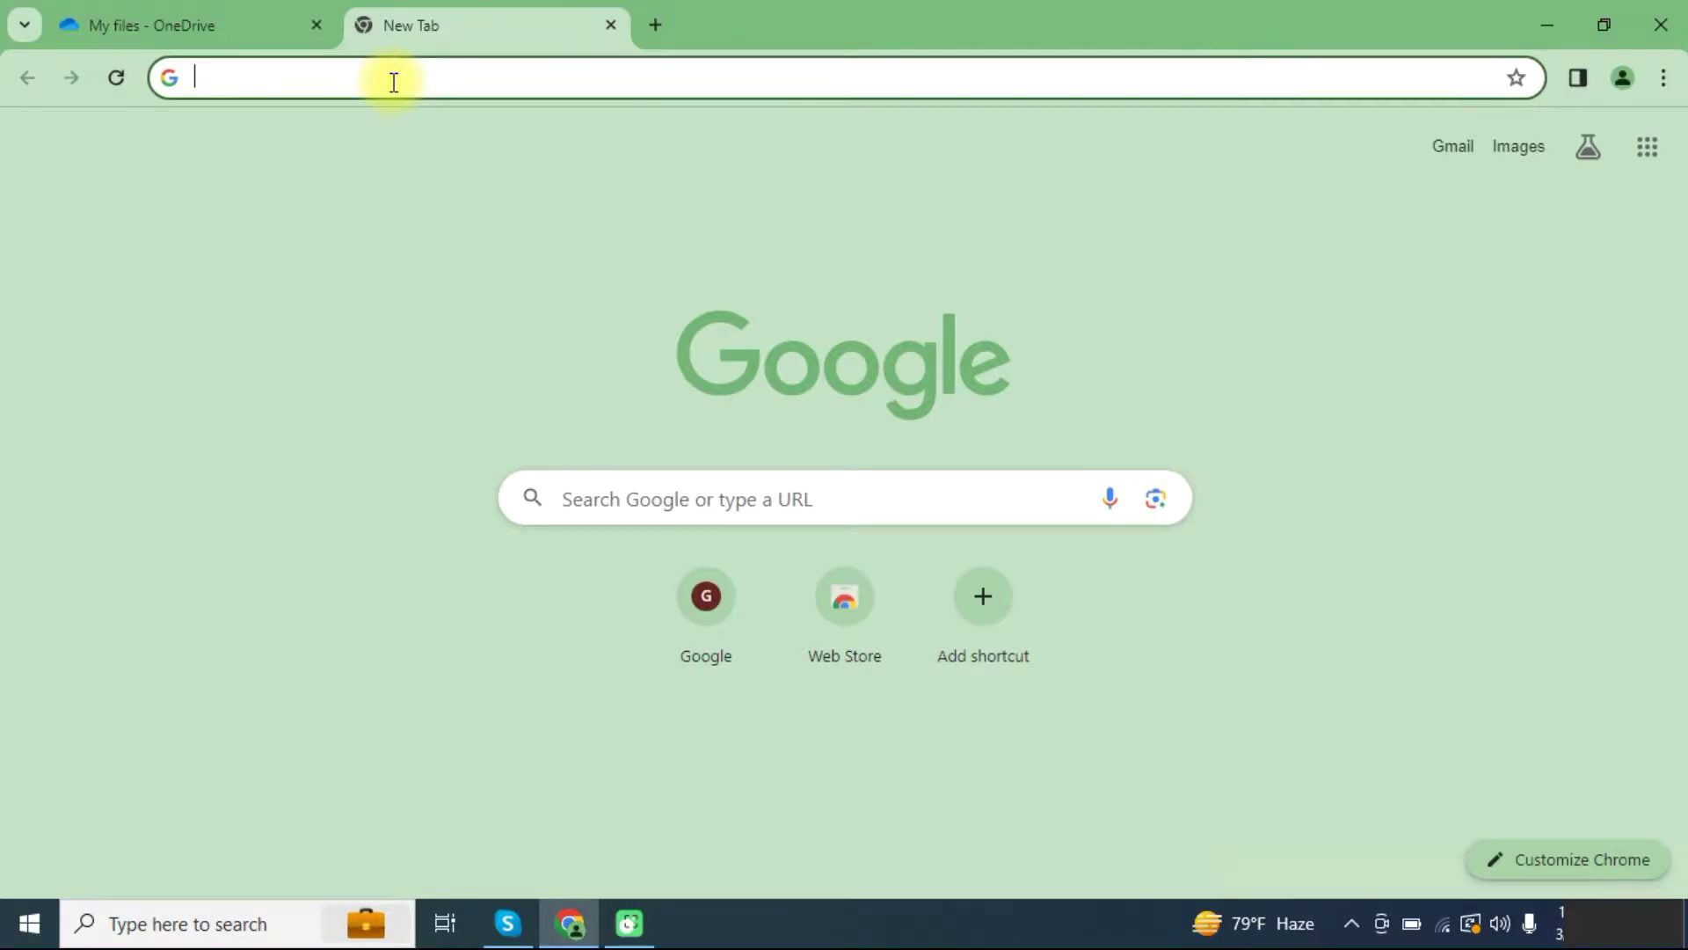
{"action": "type", "text": "google drive"}
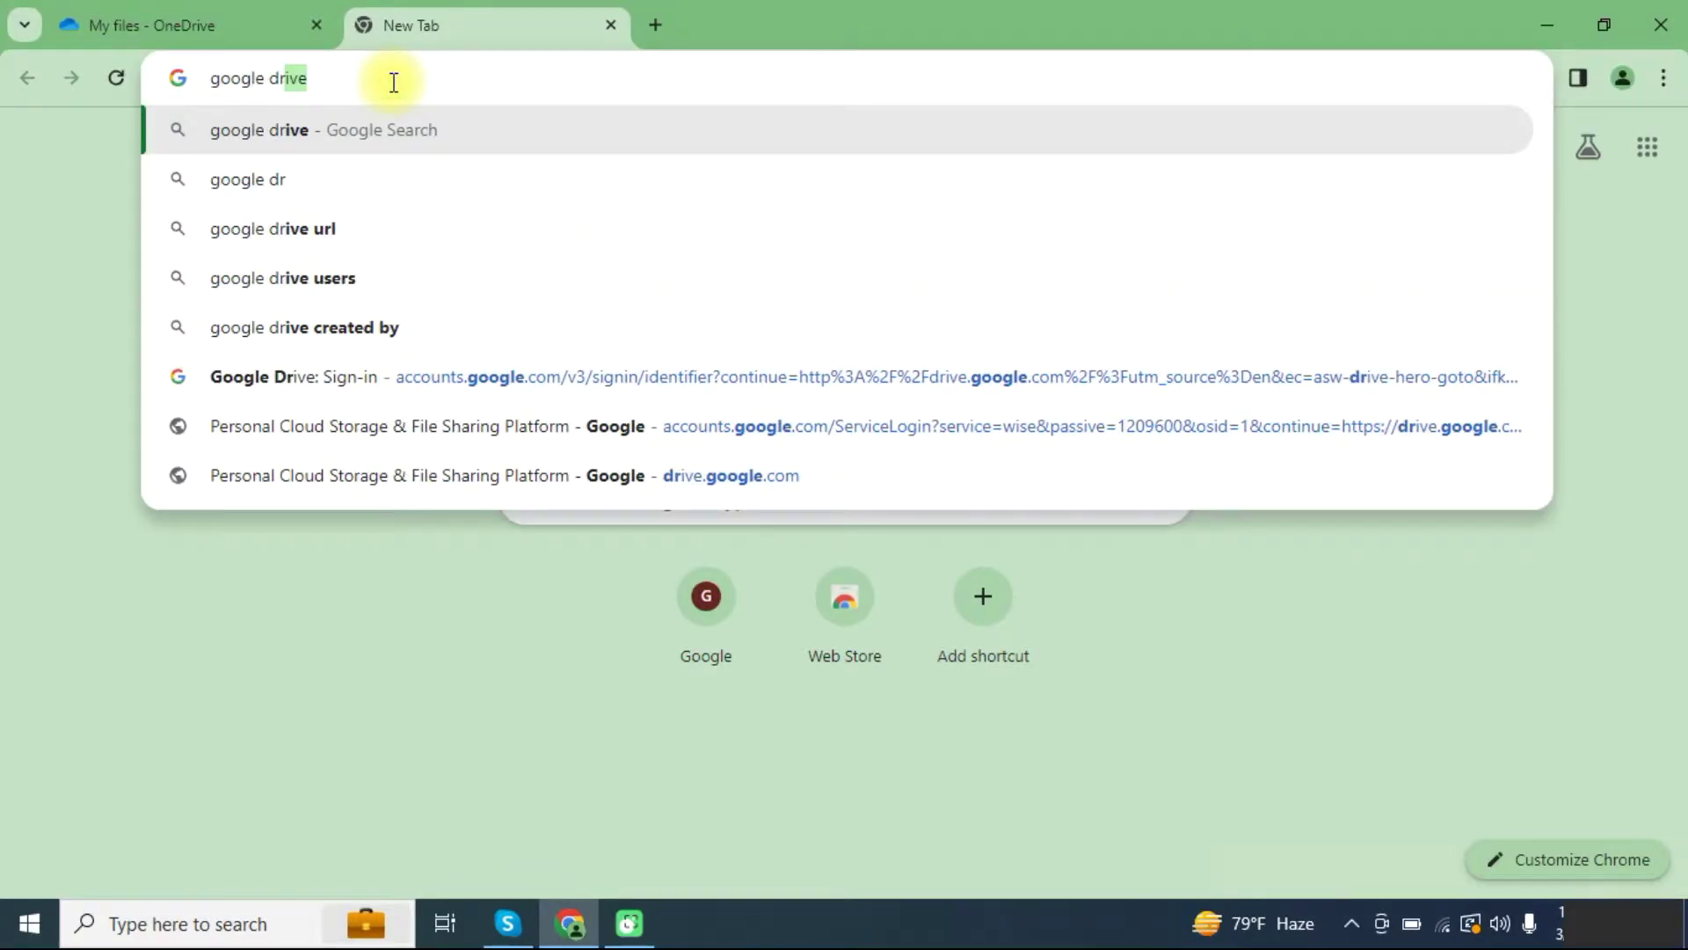
{"action": "key", "text": "Return"}
{"action": "left_click", "coordinate": [561, 413]}
{"action": "left_click", "coordinate": [430, 724]}
{"action": "left_click", "coordinate": [603, 26]}
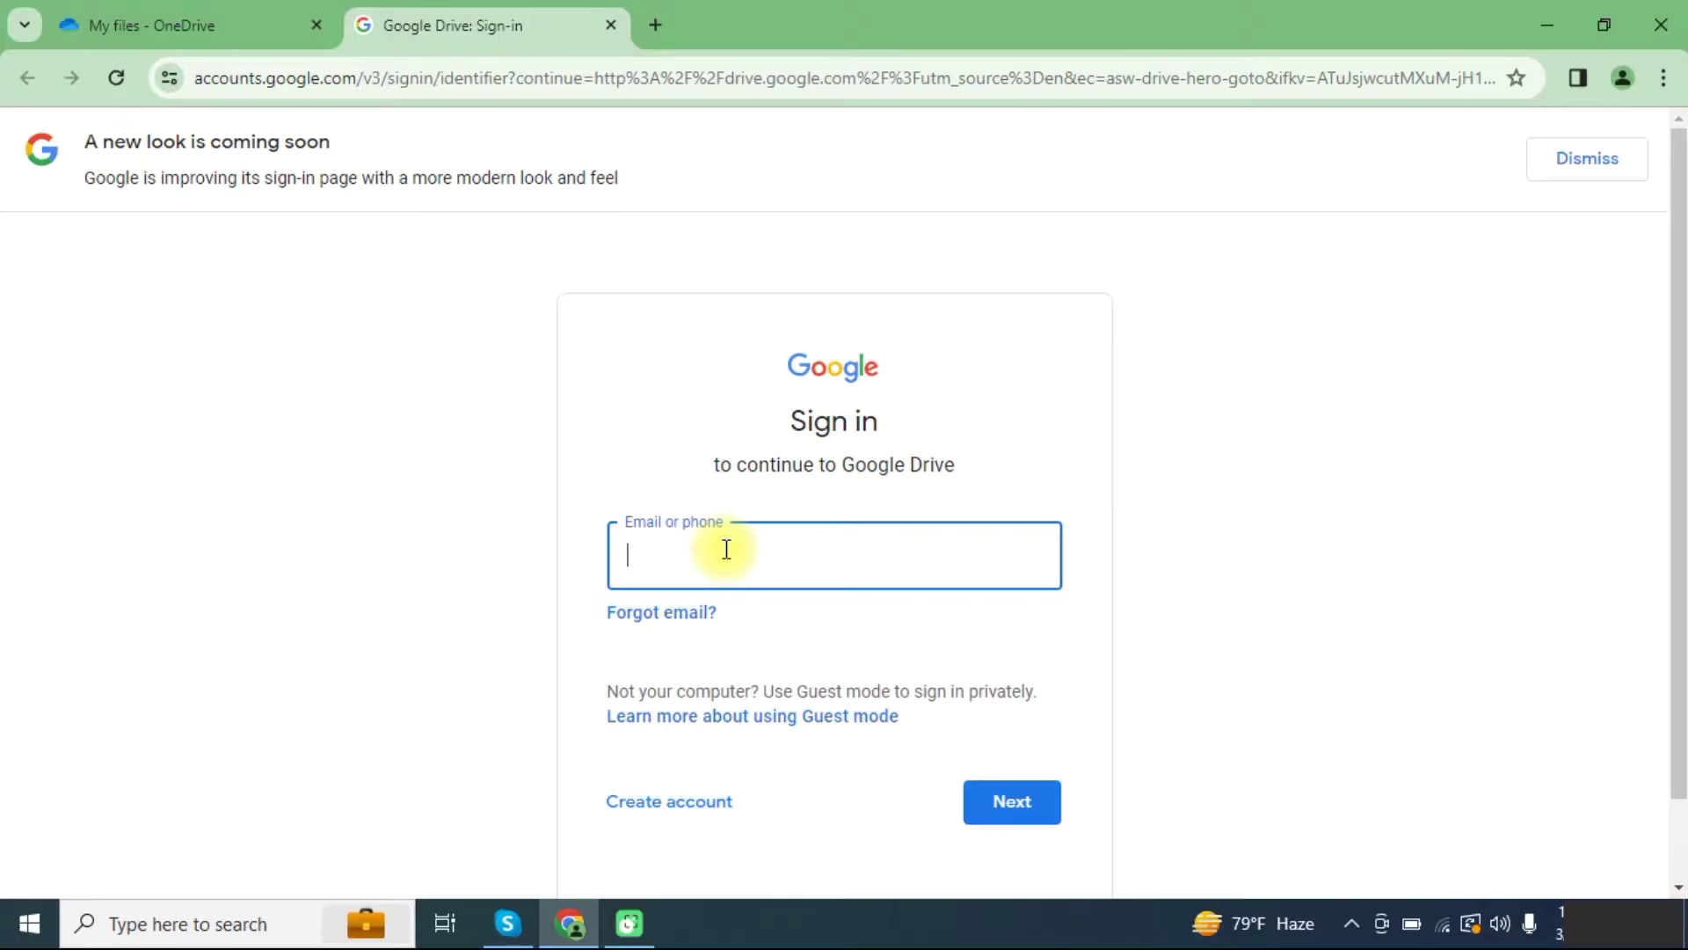
{"action": "type", "text": "prad"}
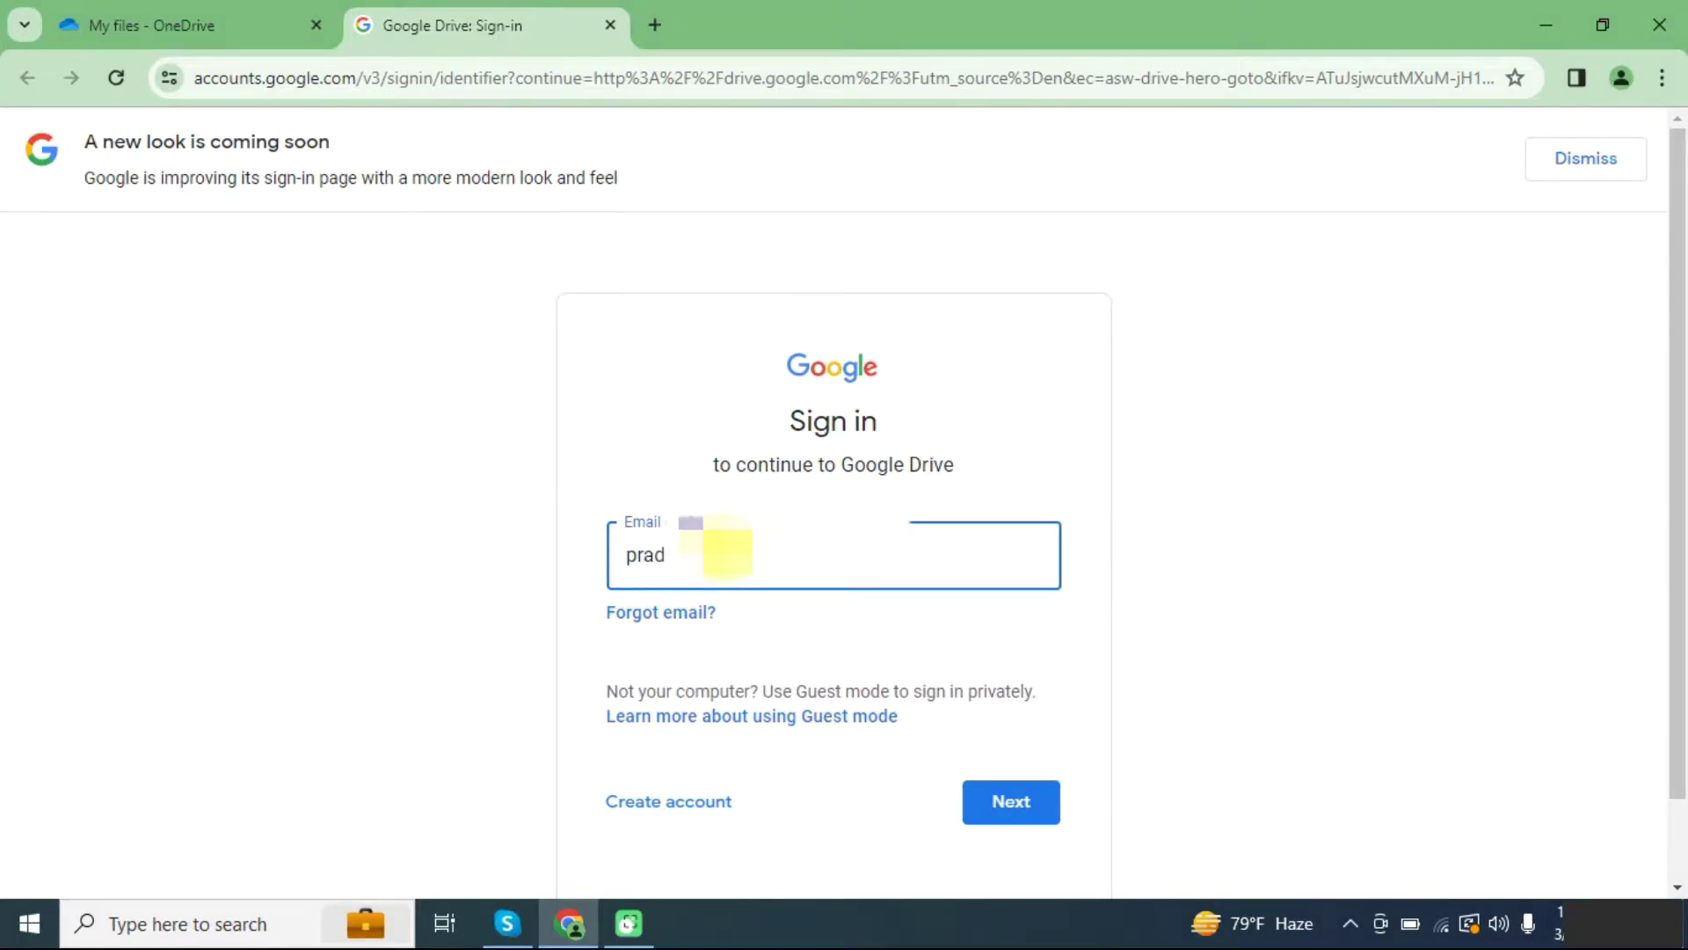
{"action": "type", "text": "eep"}
{"action": "key", "text": "Return"}
{"action": "type", "text": "••••••••••"}
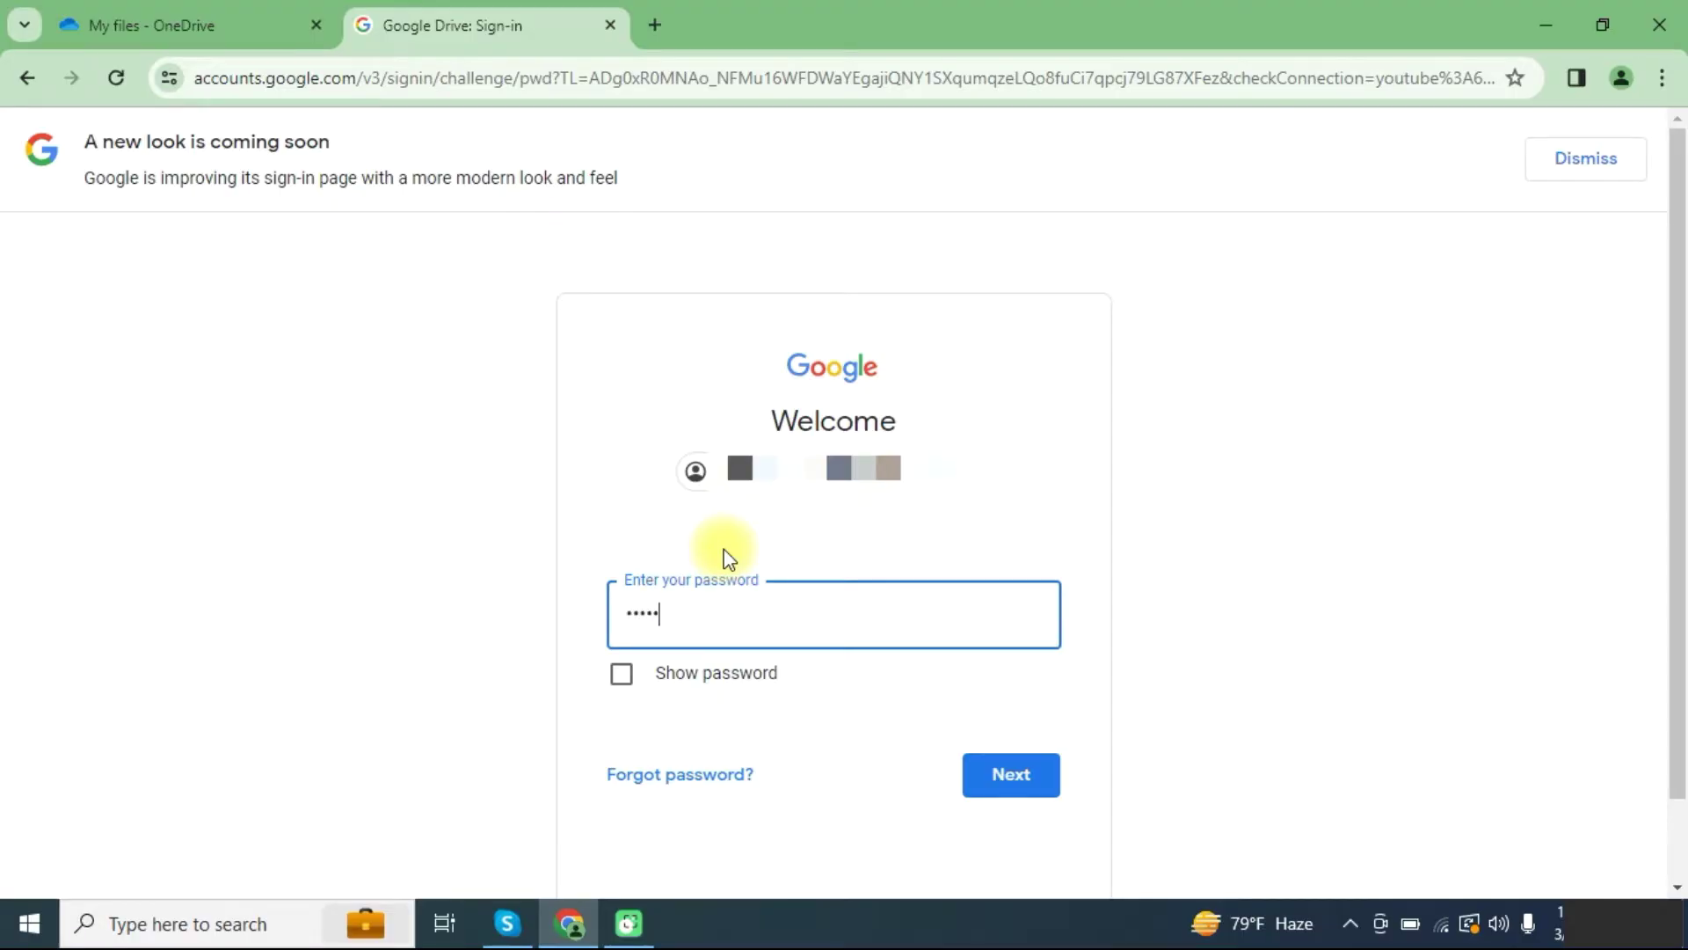
{"action": "key", "text": "Return"}
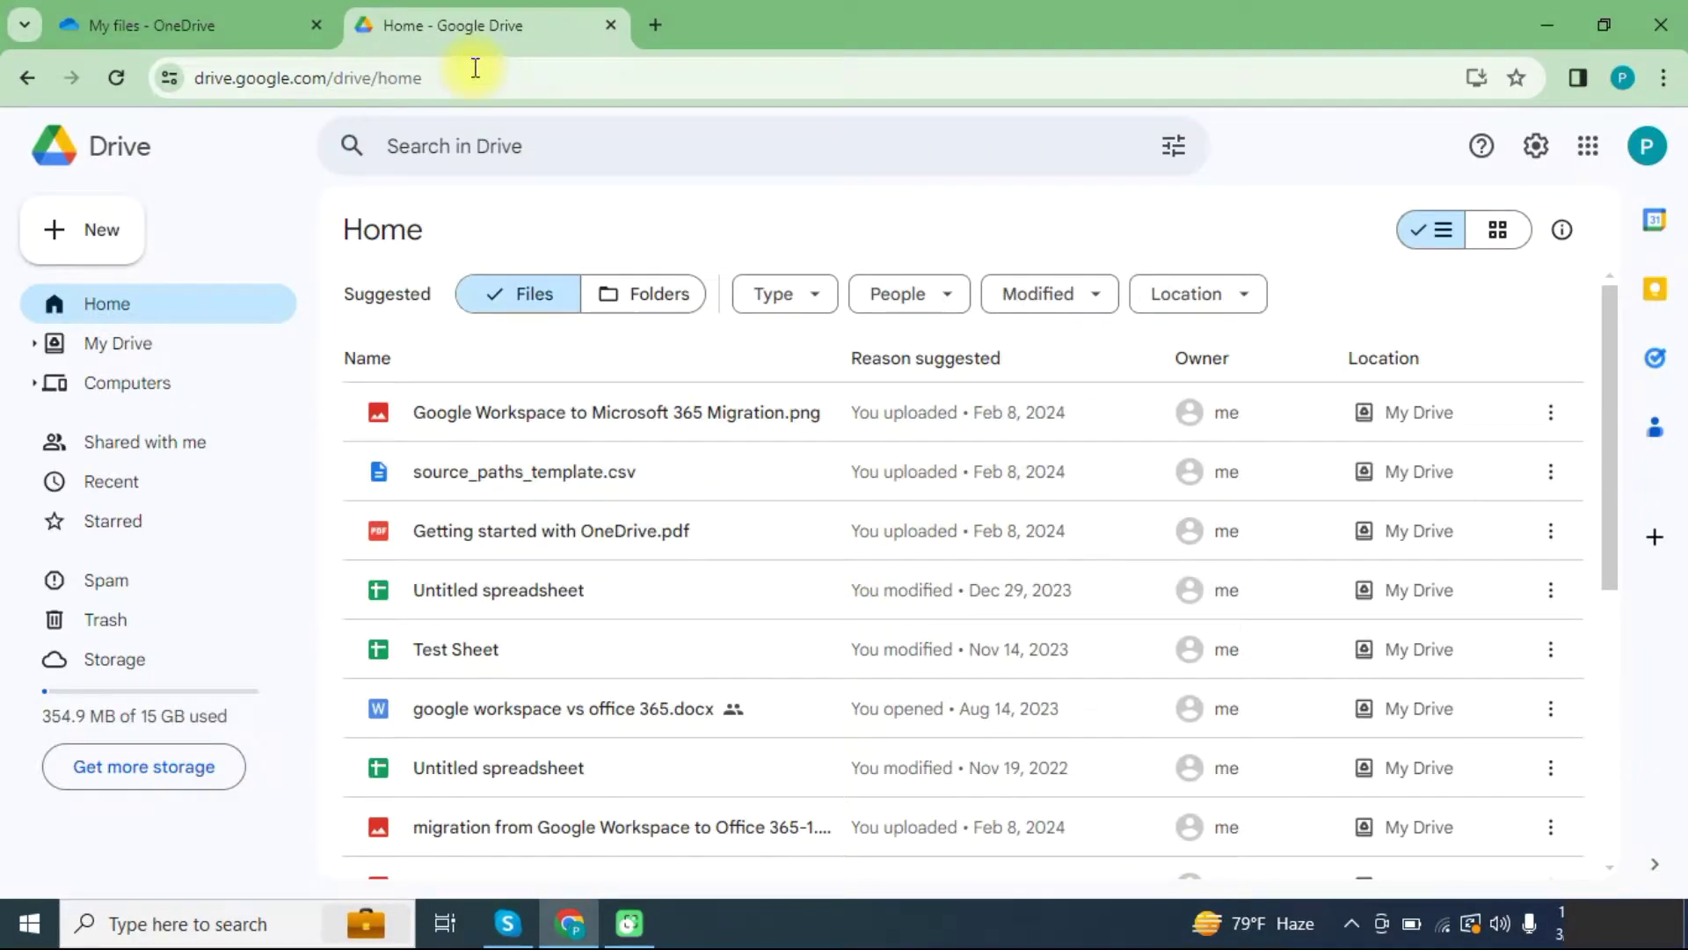
{"action": "left_click", "coordinate": [172, 26]}
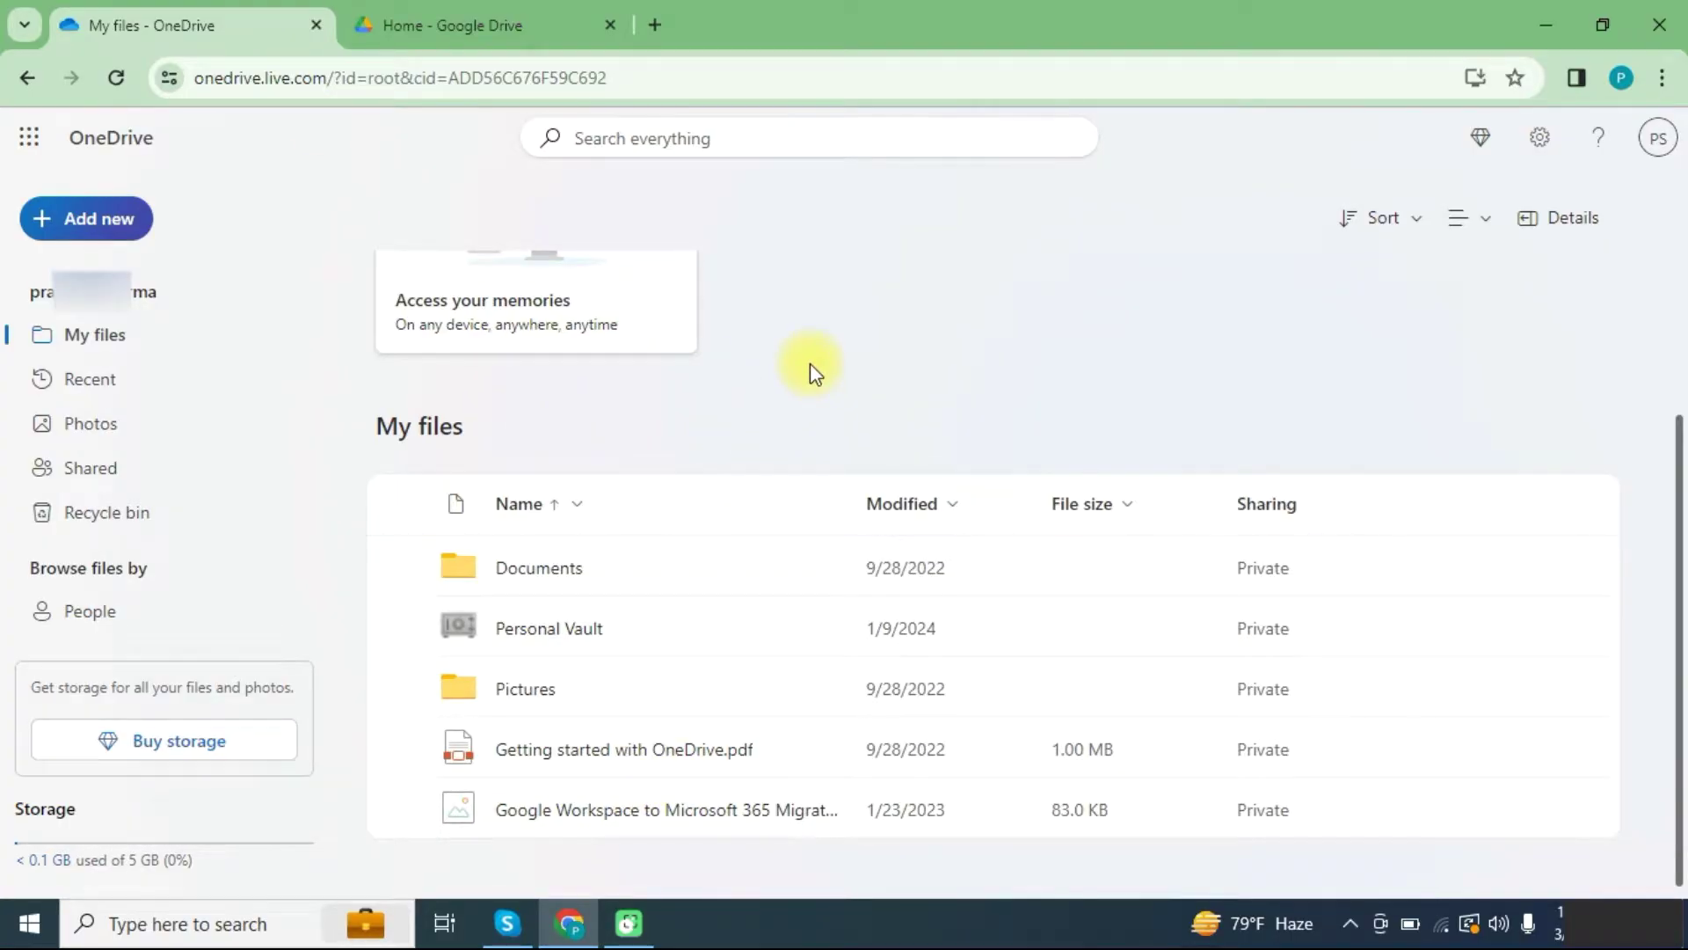
{"action": "scroll", "coordinate": [810, 363], "scroll_direction": "up", "scroll_amount": 2}
{"action": "scroll", "coordinate": [810, 363], "scroll_direction": "down", "scroll_amount": 1}
{"action": "mouse_move", "coordinate": [666, 809]}
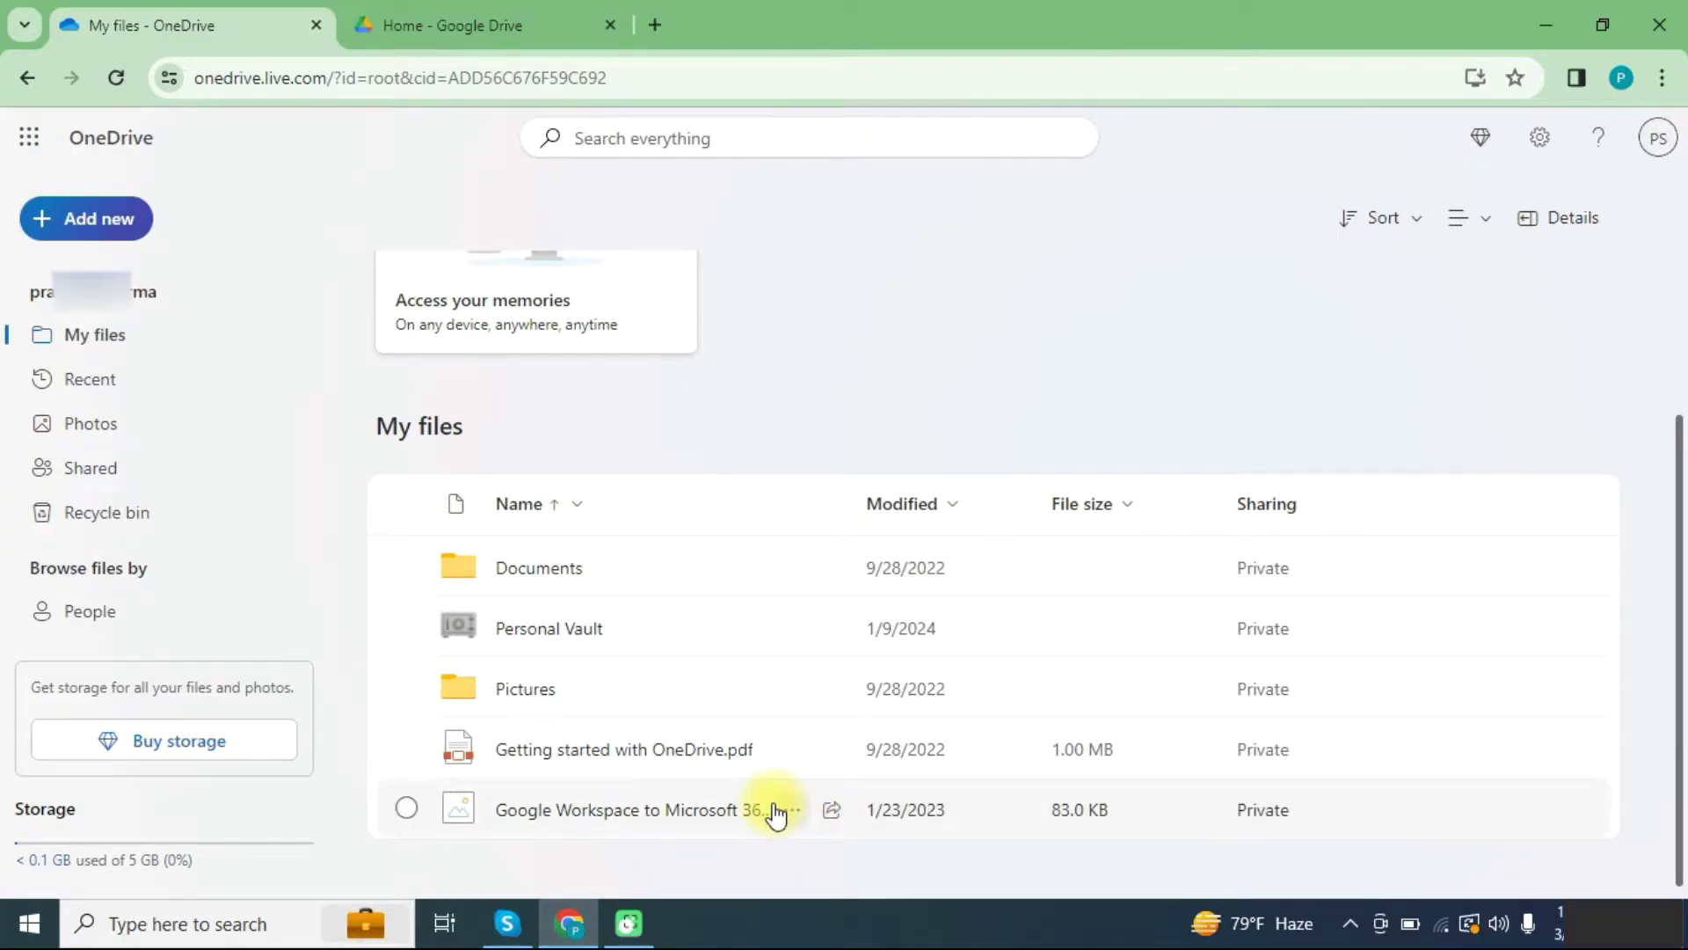
Select Getting started with OneDrive.pdf and the Google Workspace migration file, and download both as a zip.
{"action": "left_click", "coordinate": [406, 809]}
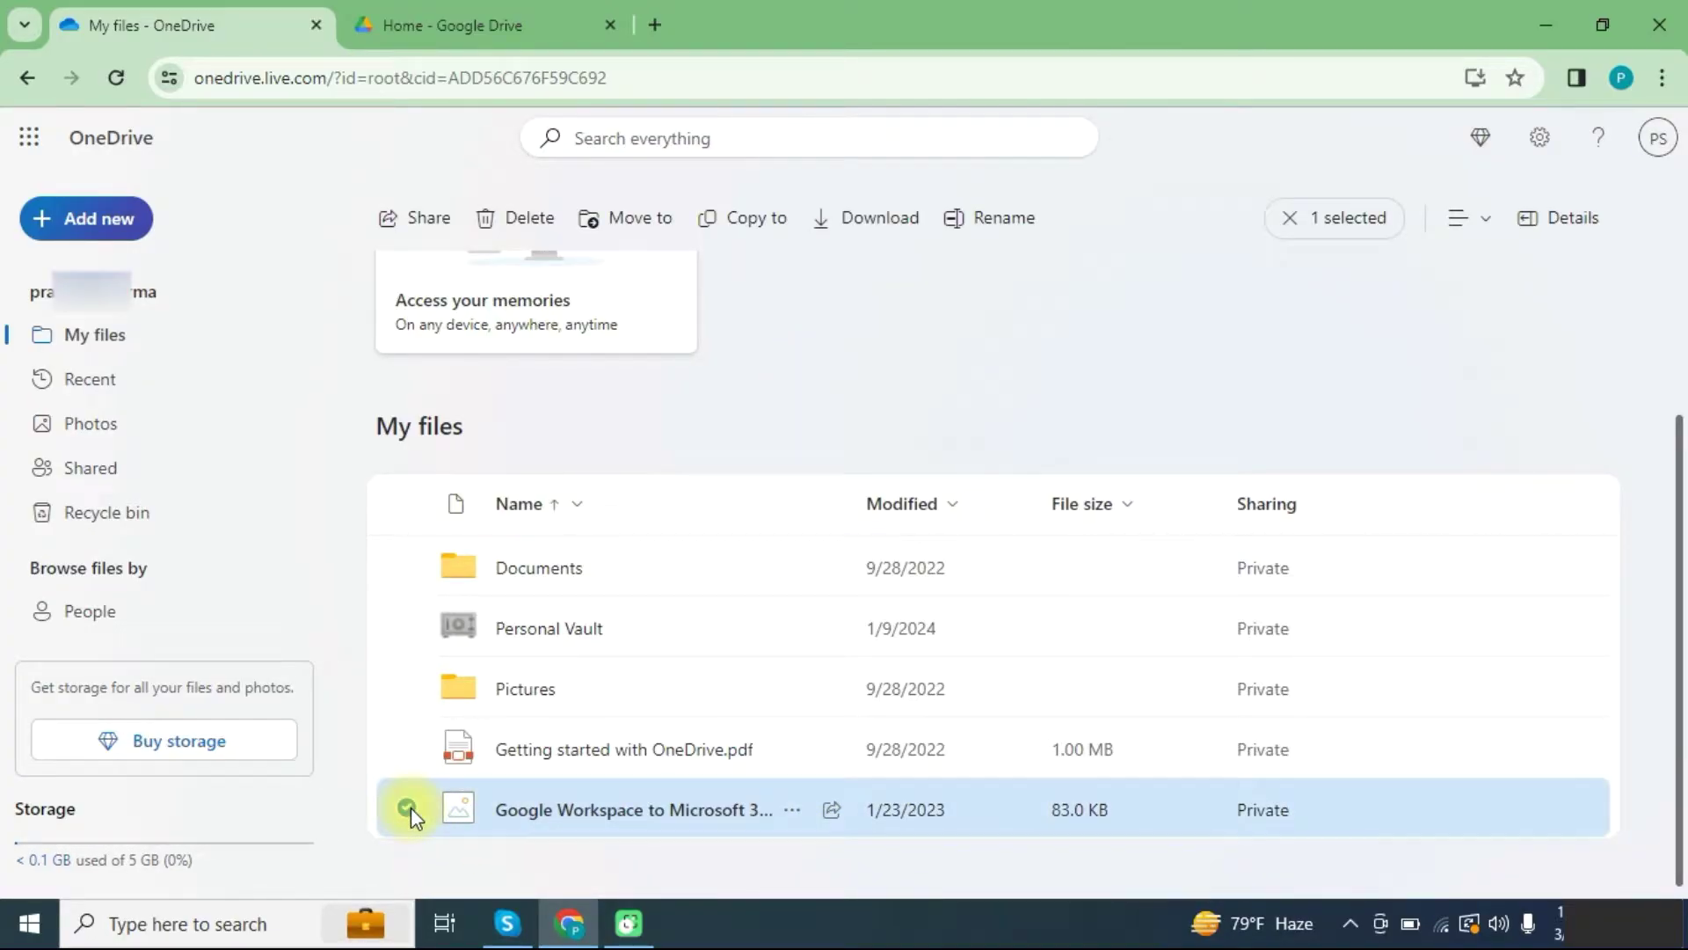
{"action": "left_click", "coordinate": [406, 749]}
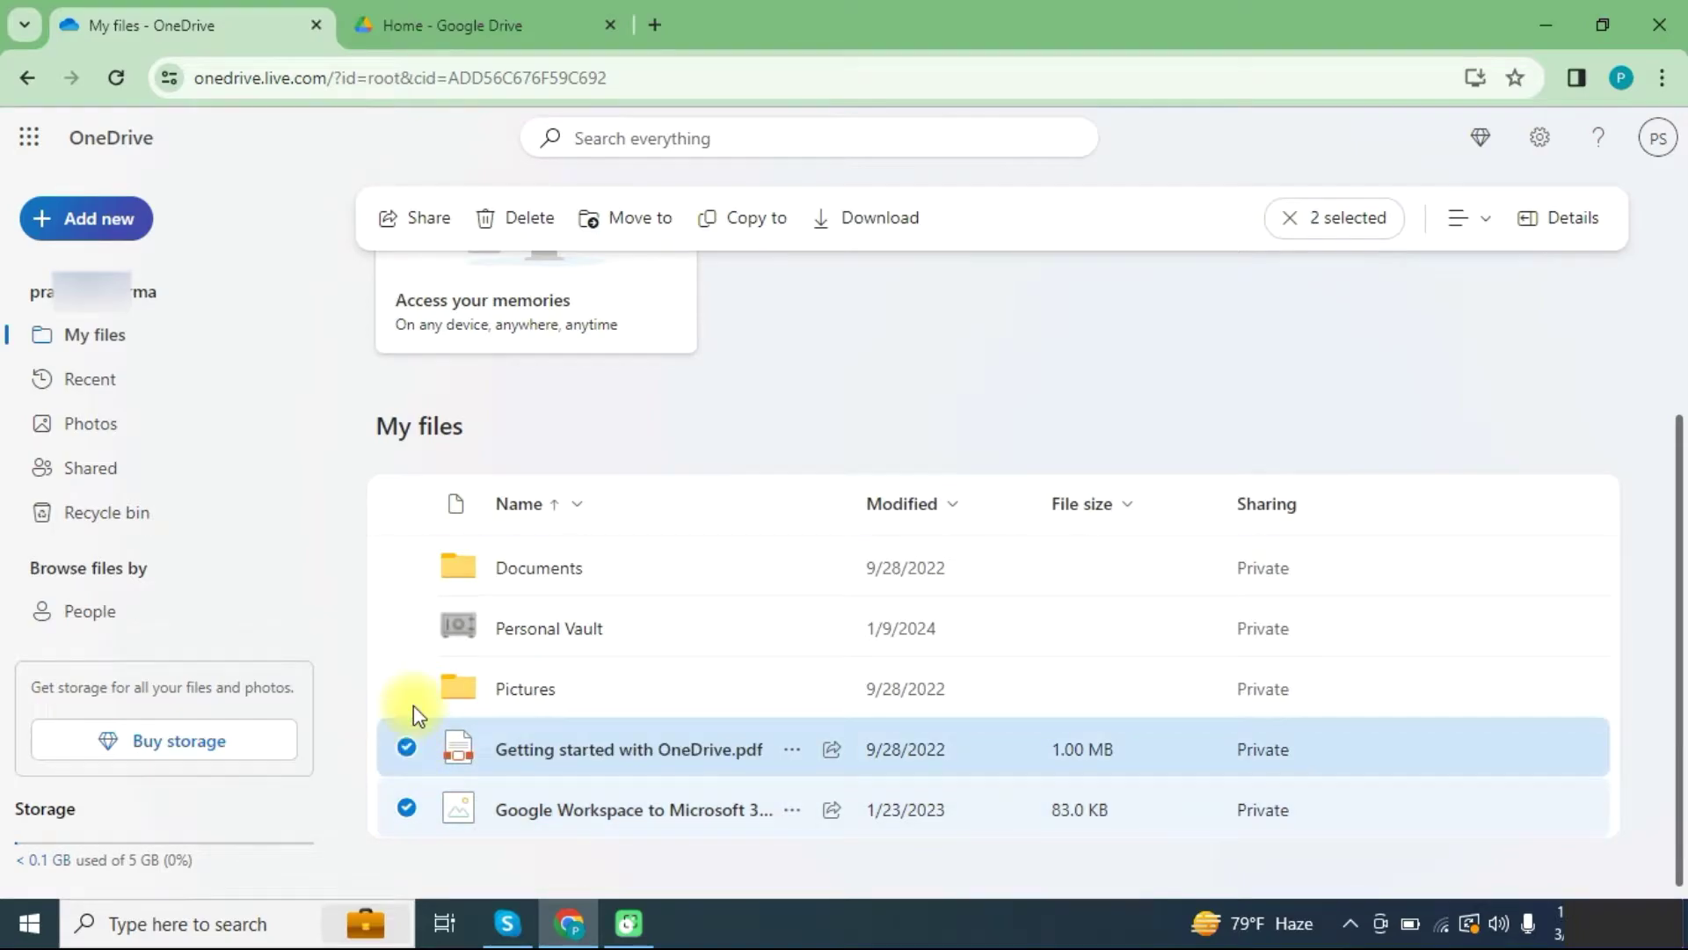
{"action": "left_click", "coordinate": [877, 218]}
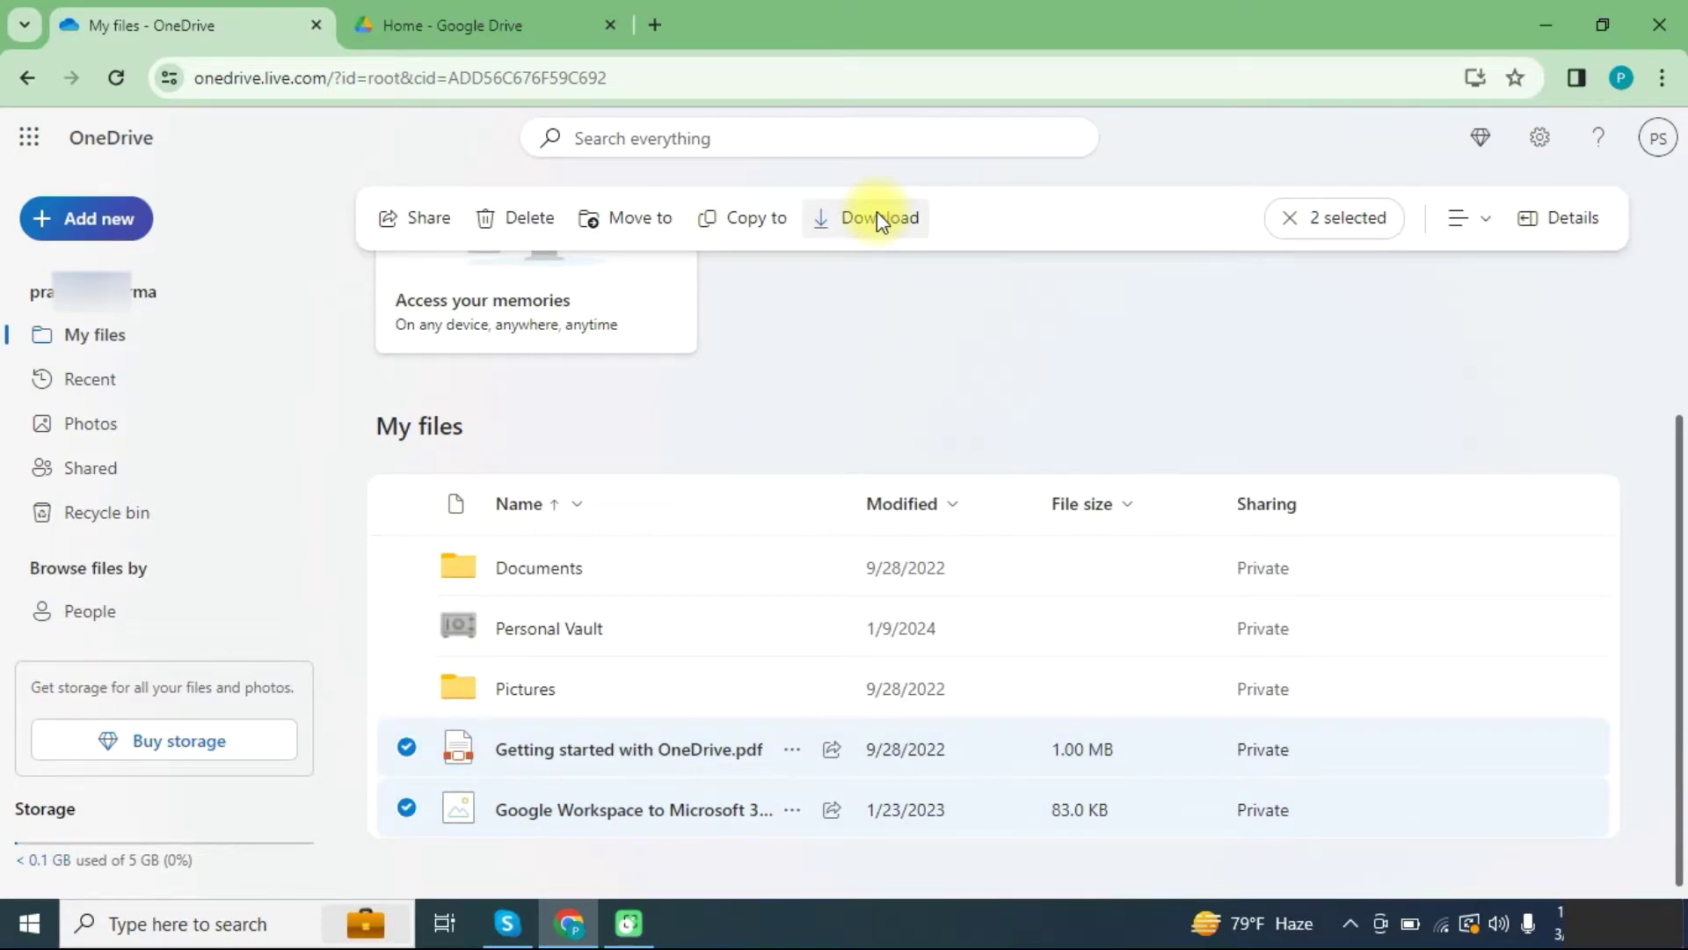
{"action": "left_click", "coordinate": [877, 217]}
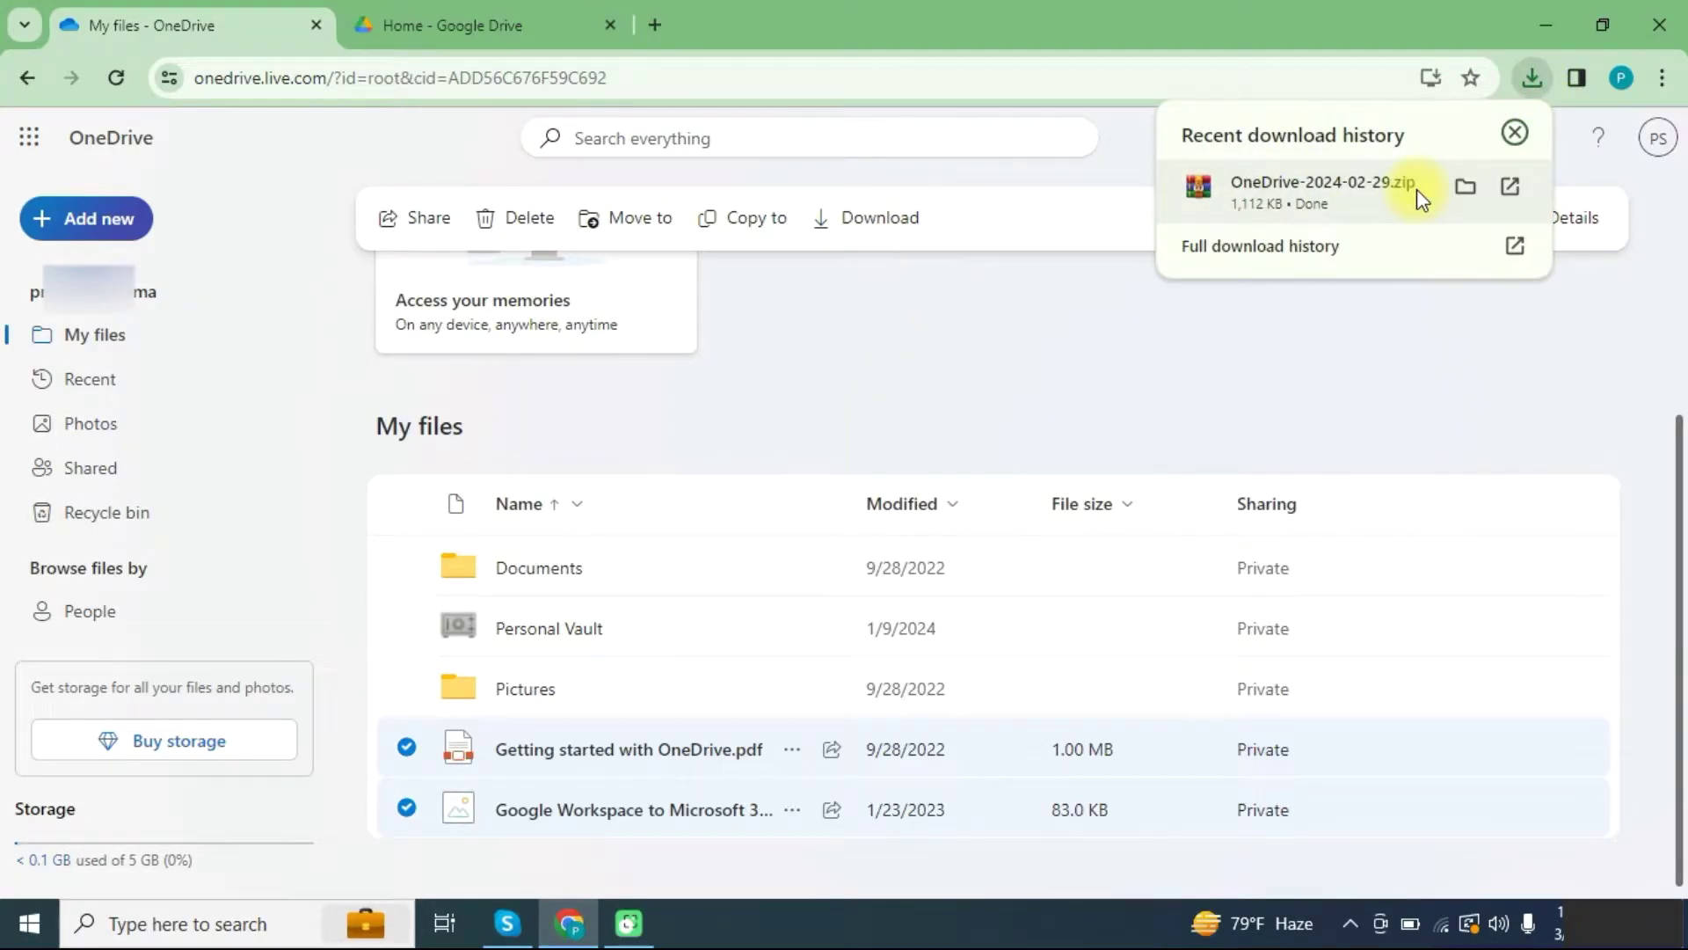
Extract the OneDrive-2024-02-29 zip in Downloads and open the extracted folder.
{"action": "left_click", "coordinate": [1545, 24]}
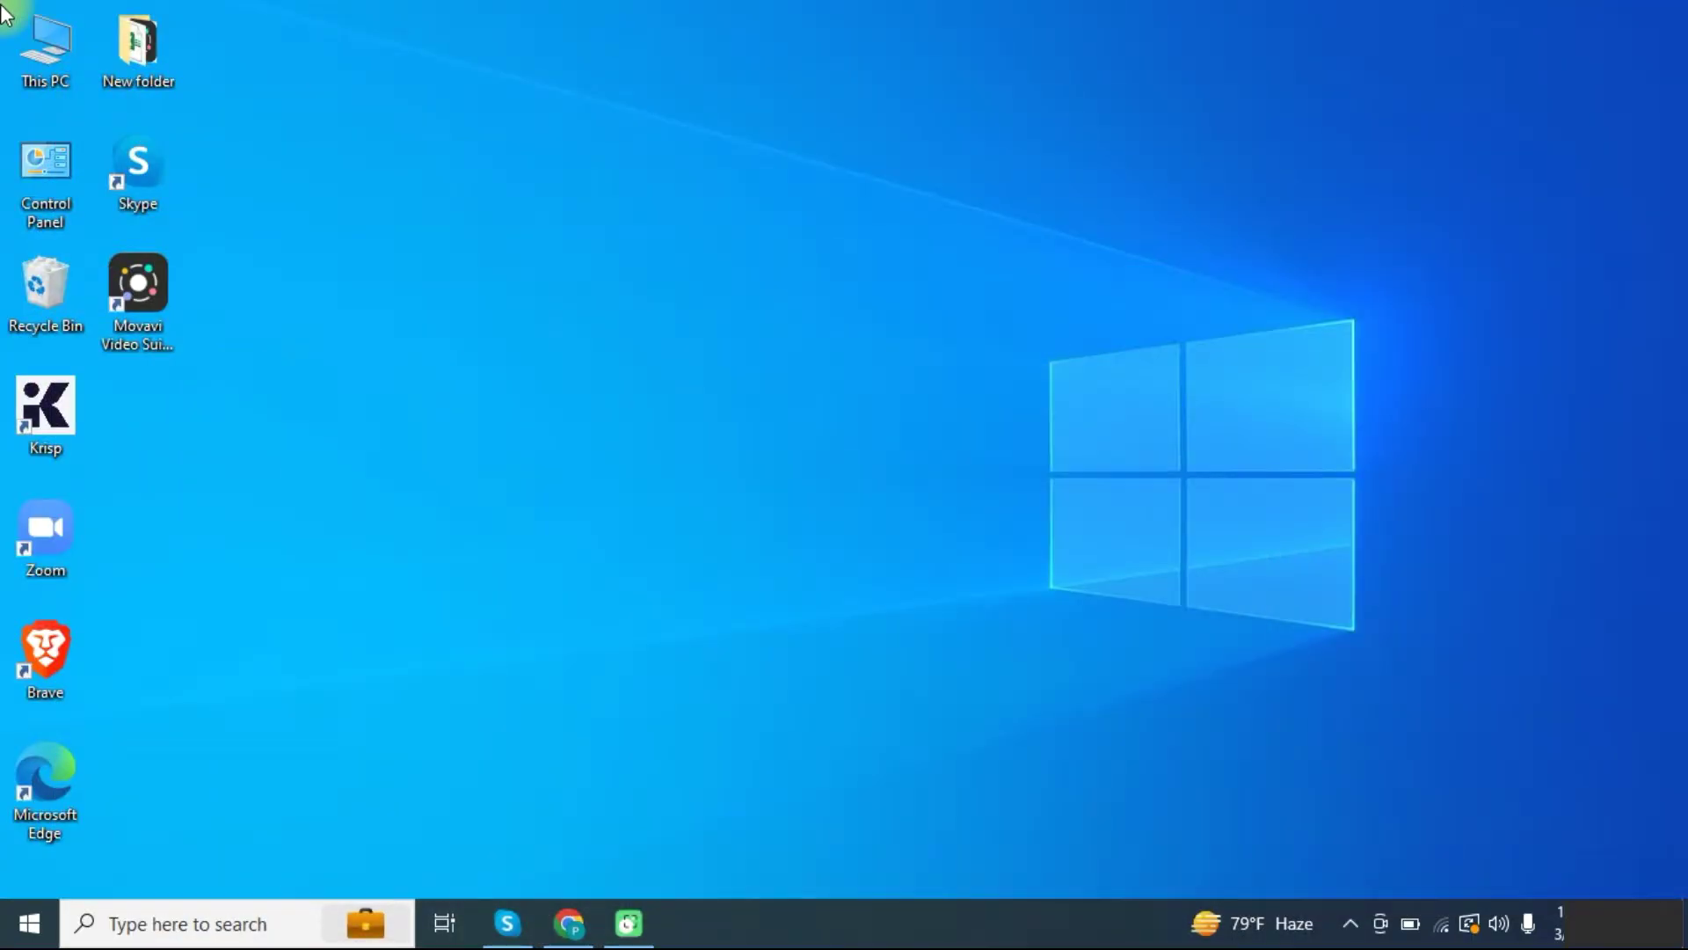
{"action": "double_click", "coordinate": [34, 46]}
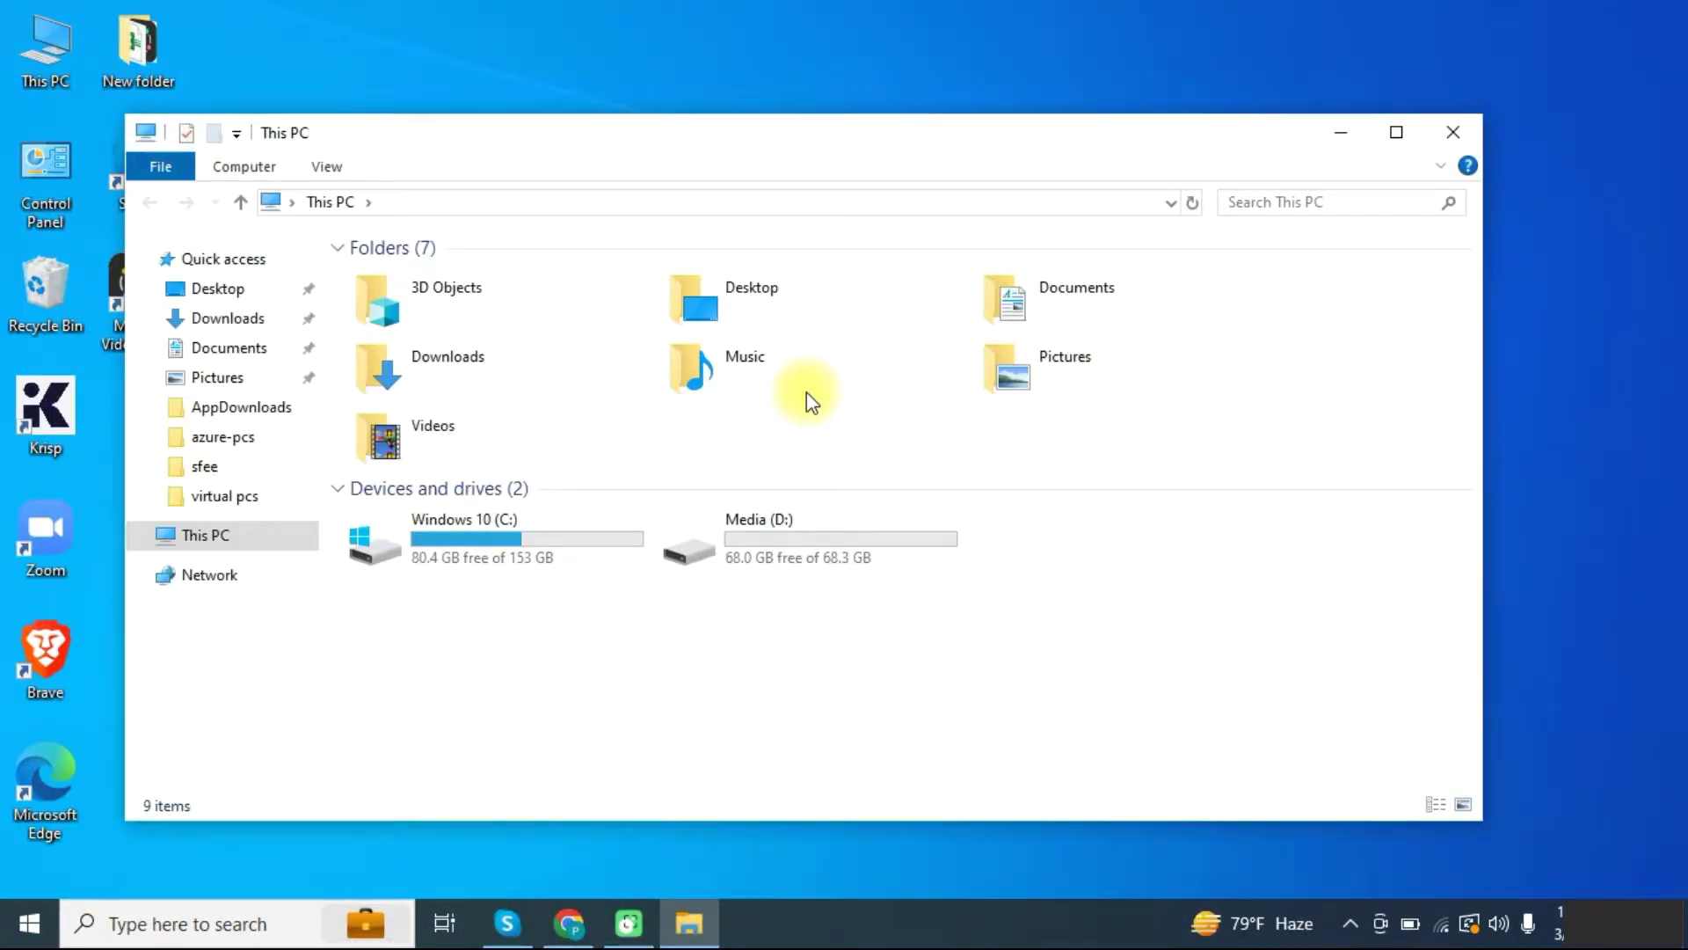
{"action": "double_click", "coordinate": [409, 359]}
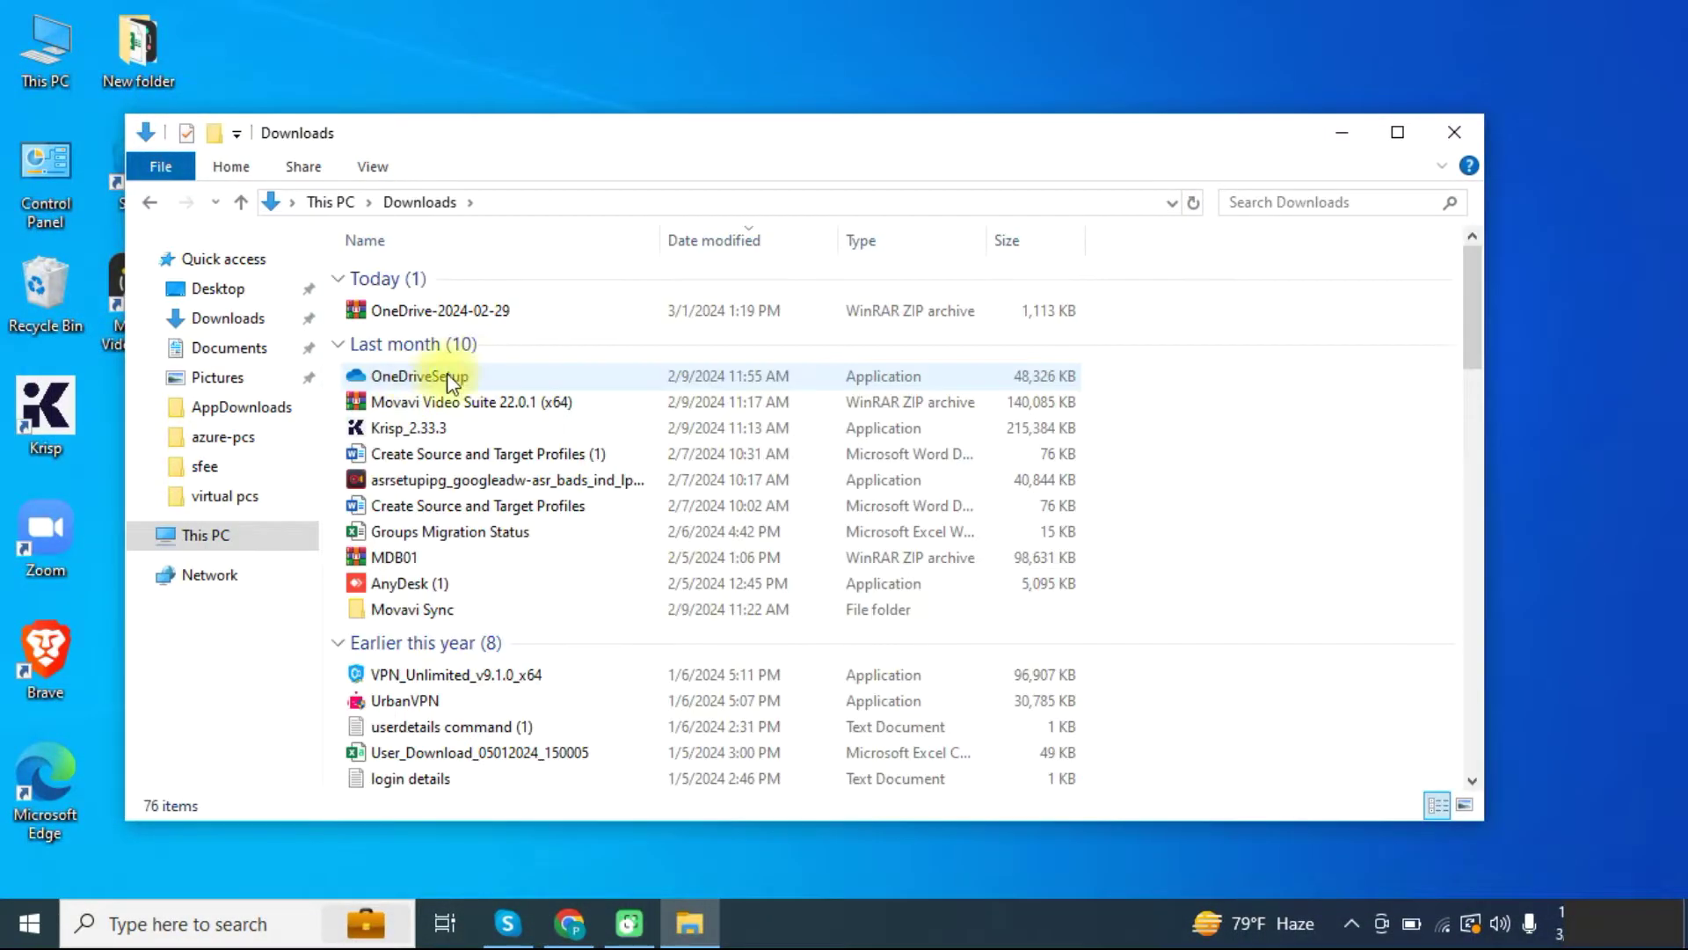
{"action": "right_click", "coordinate": [486, 314]}
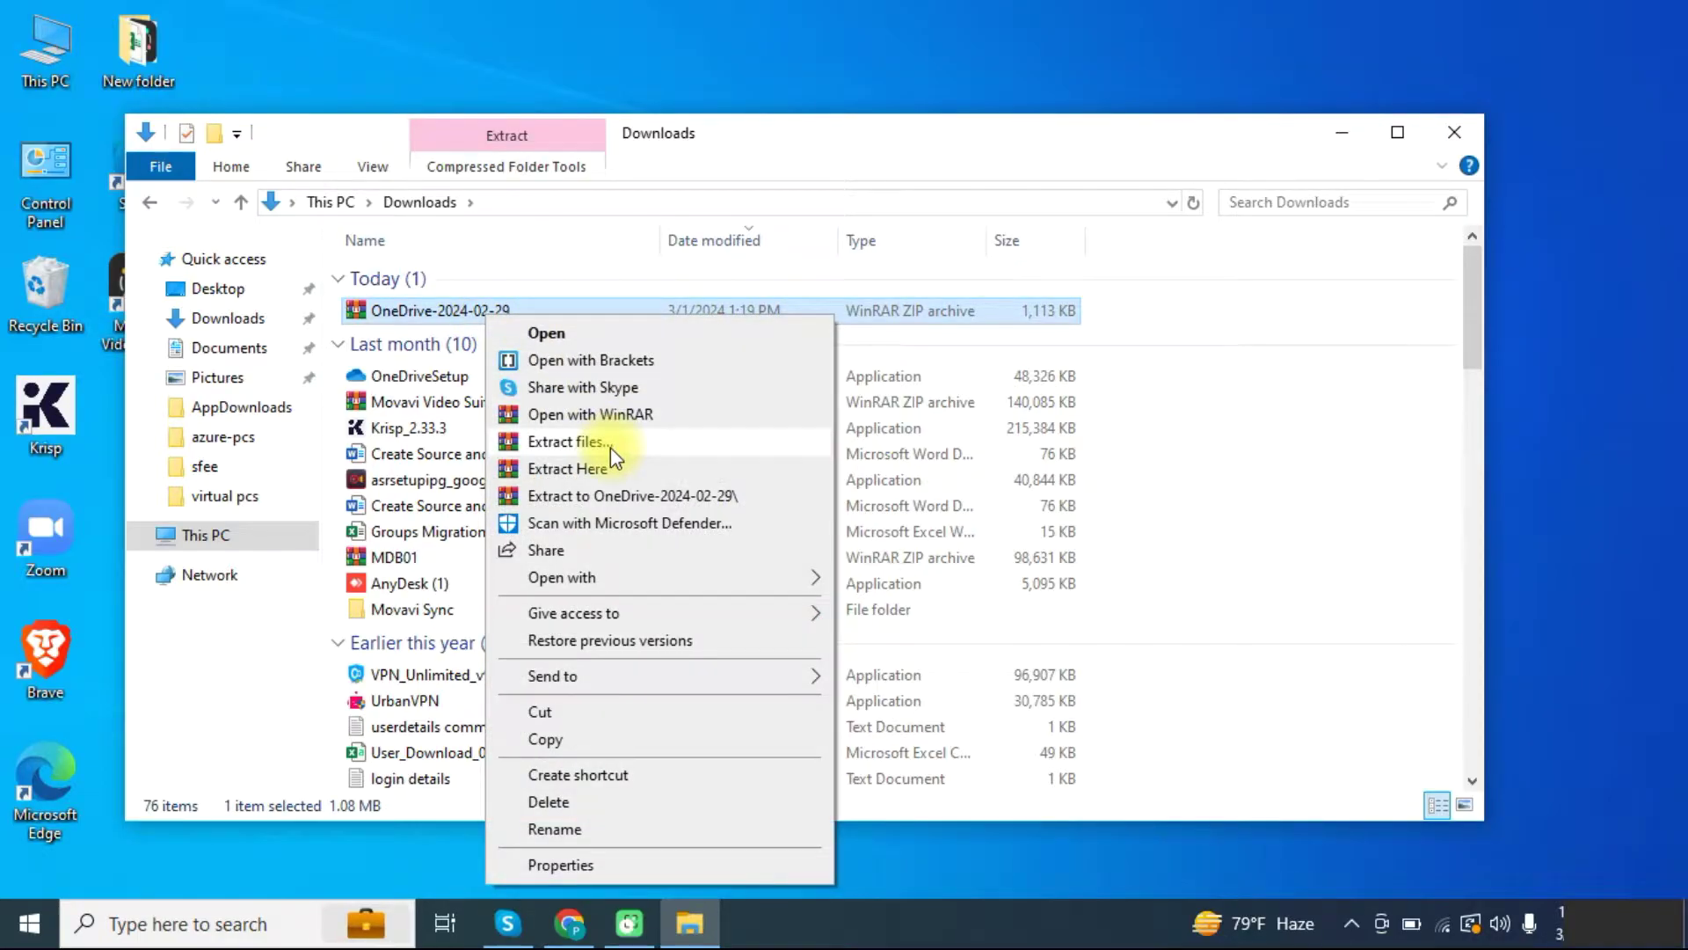
{"action": "left_click", "coordinate": [571, 441]}
{"action": "key", "text": "Return"}
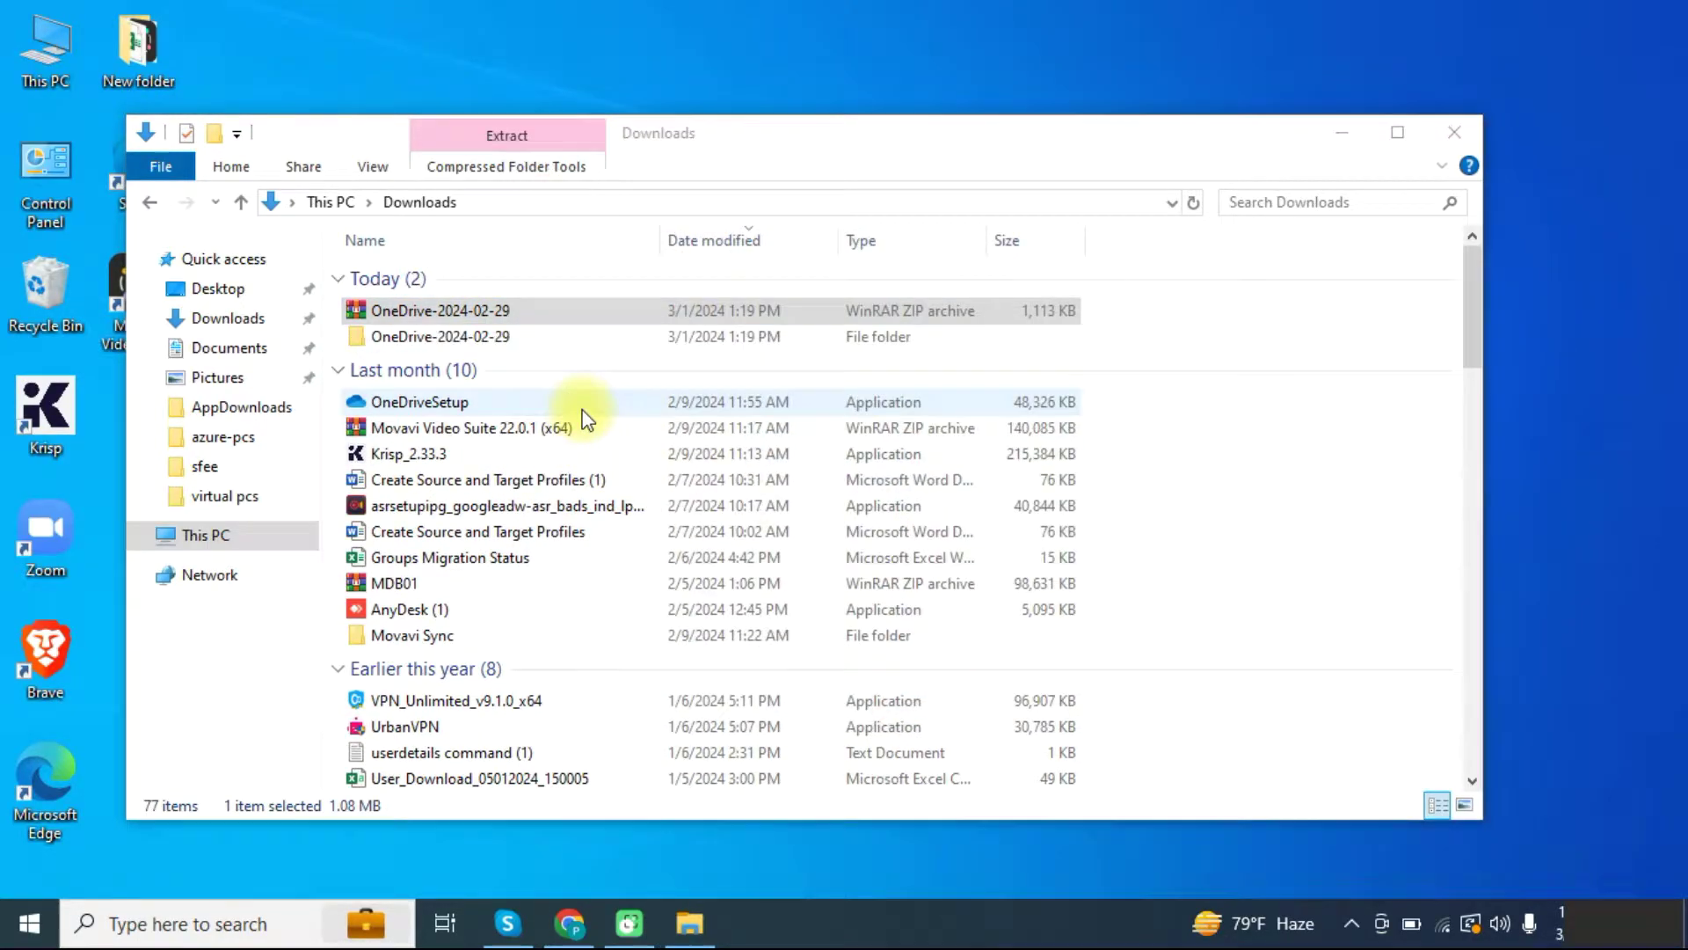
{"action": "double_click", "coordinate": [472, 339]}
Drag both extracted files from the folder onto the Google Drive home to upload them.
{"action": "left_click", "coordinate": [571, 924]}
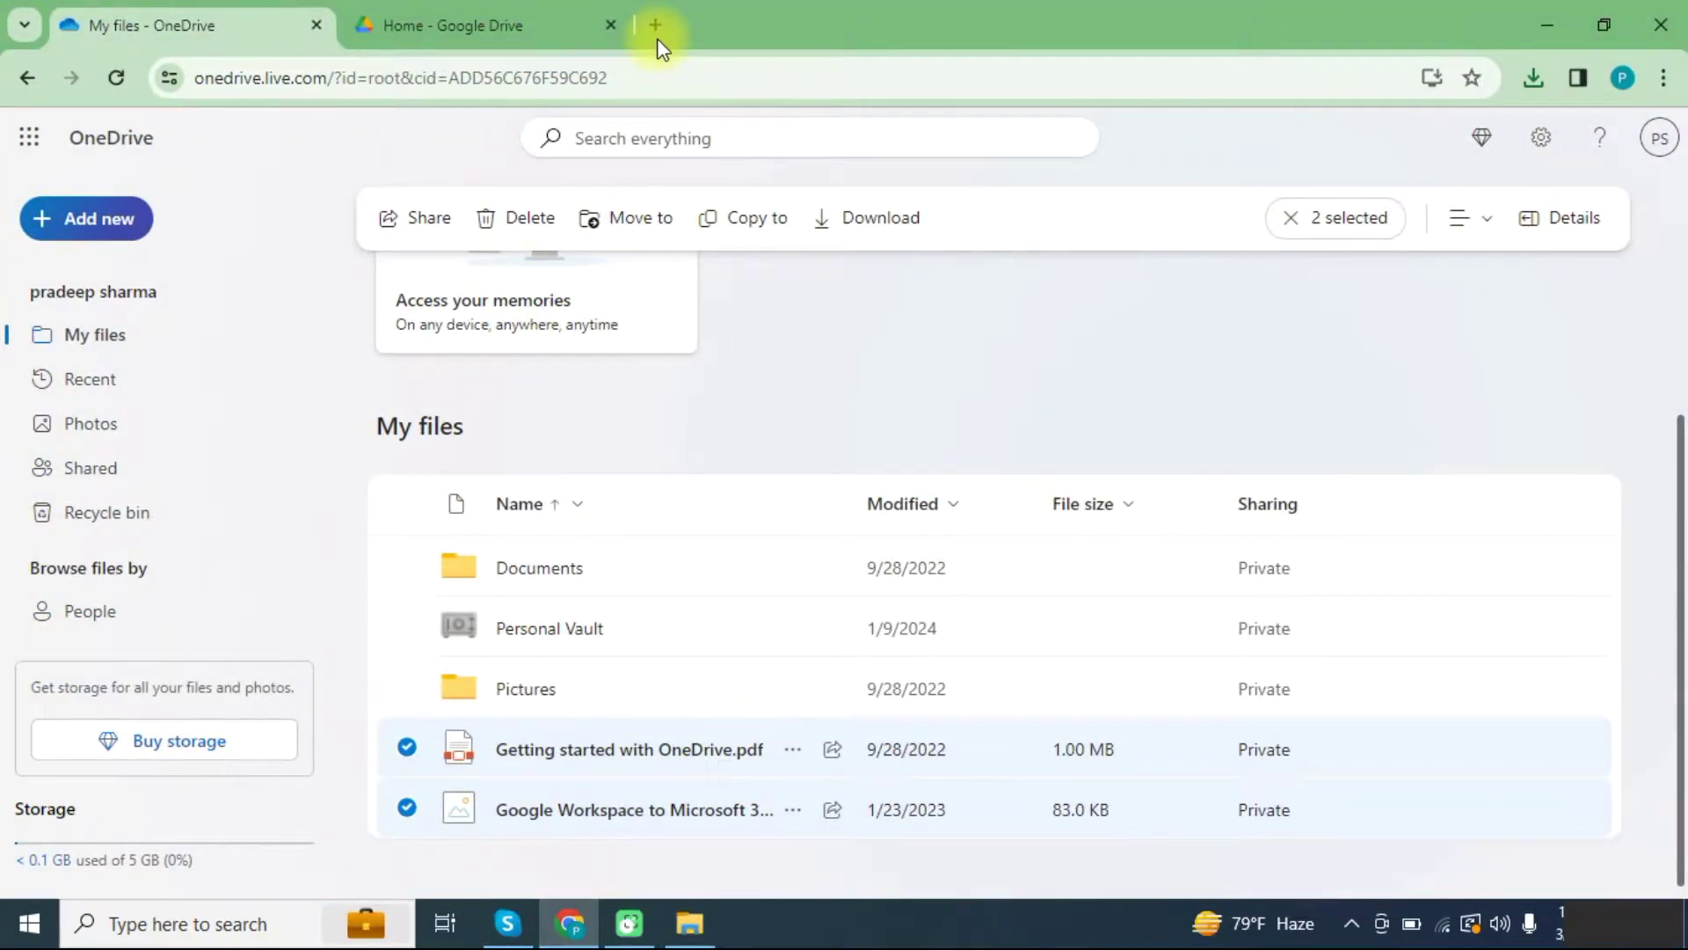
{"action": "left_click", "coordinate": [449, 25]}
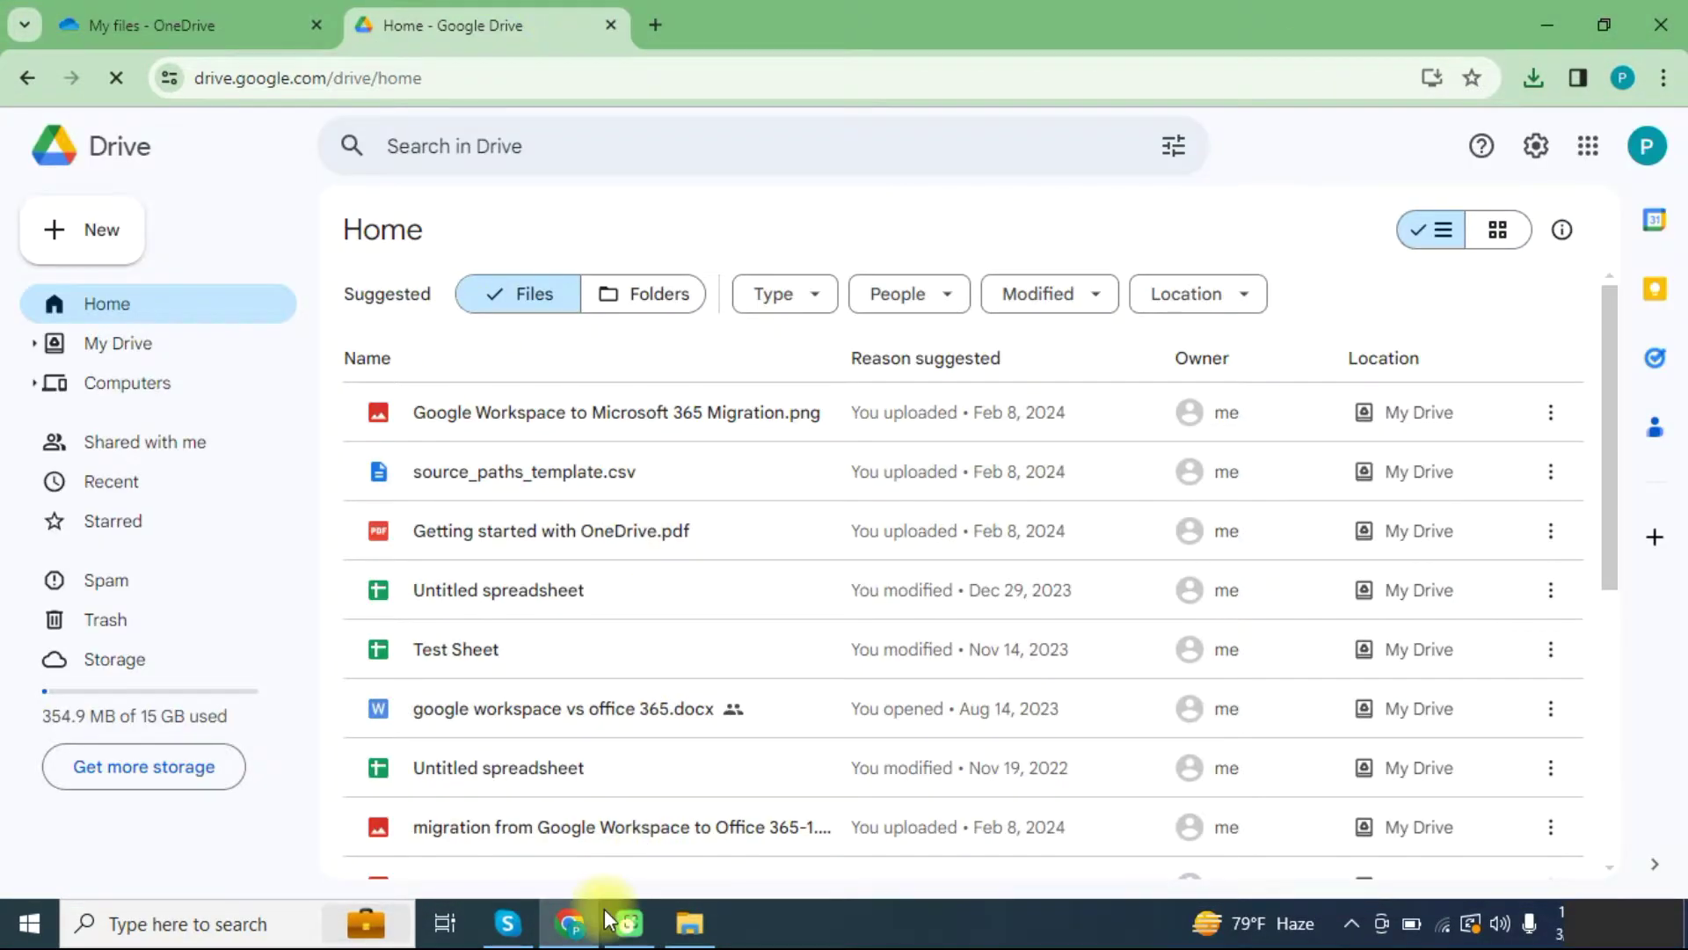
{"action": "left_click", "coordinate": [688, 924]}
{"action": "left_click_drag", "start_coordinate": [435, 475], "coordinate": [686, 304]}
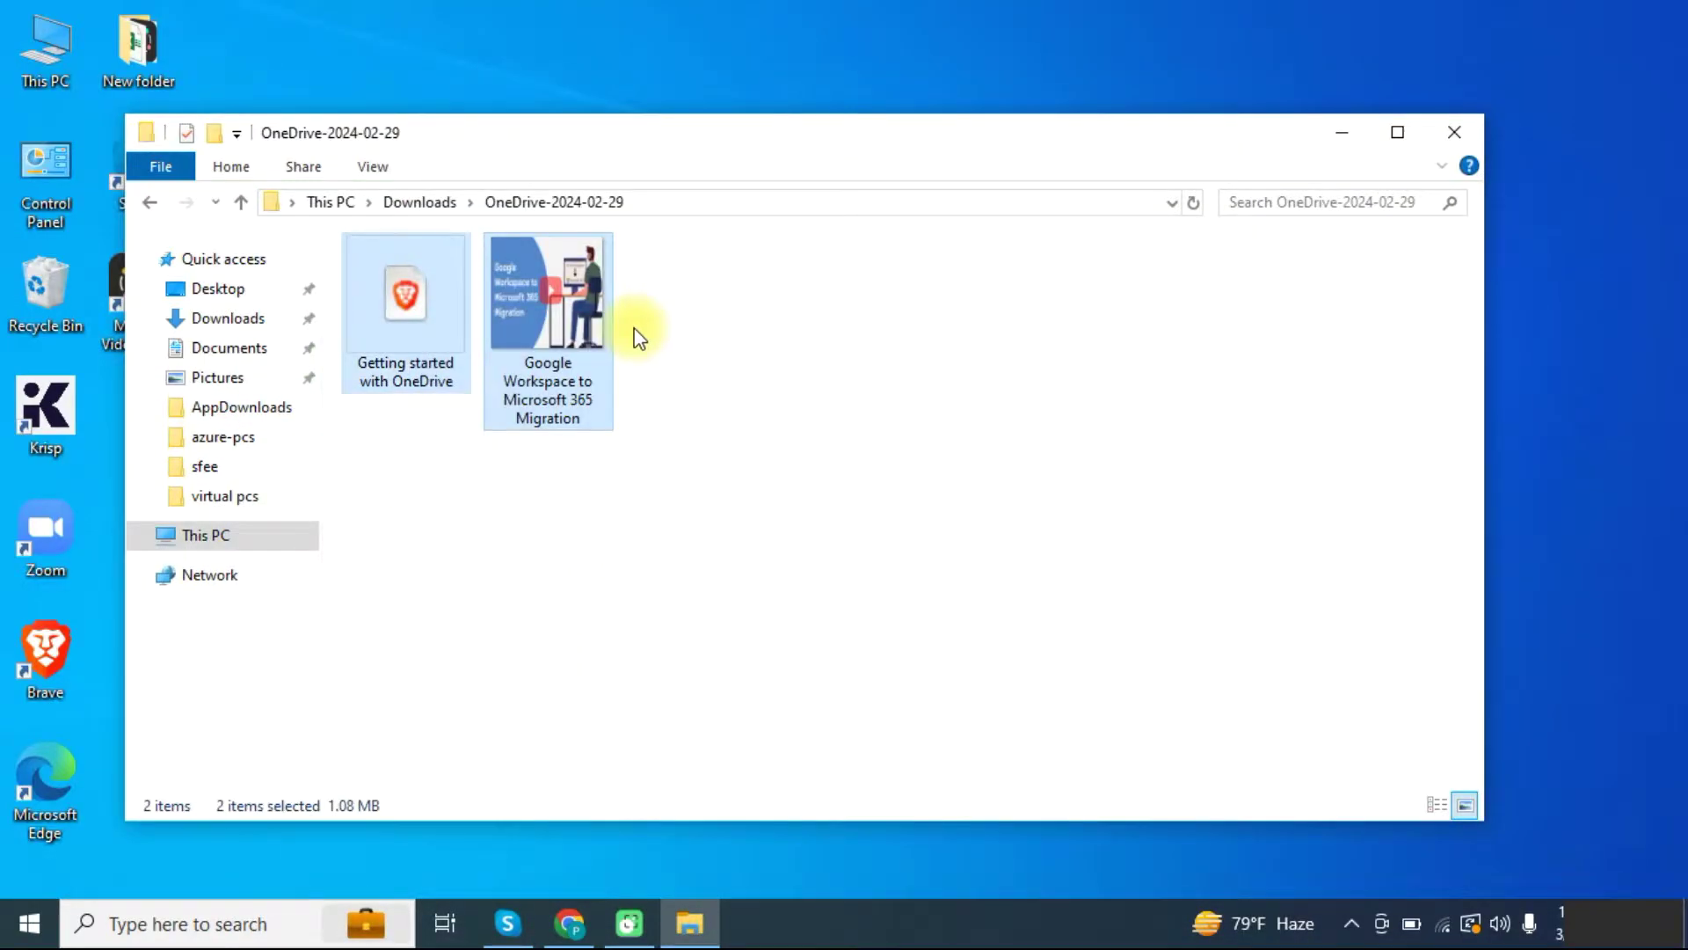
{"action": "mouse_move", "coordinate": [553, 367]}
{"action": "left_mouse_down"}
{"action": "mouse_move", "coordinate": [628, 657]}
{"action": "mouse_move", "coordinate": [561, 935]}
{"action": "left_mouse_up"}
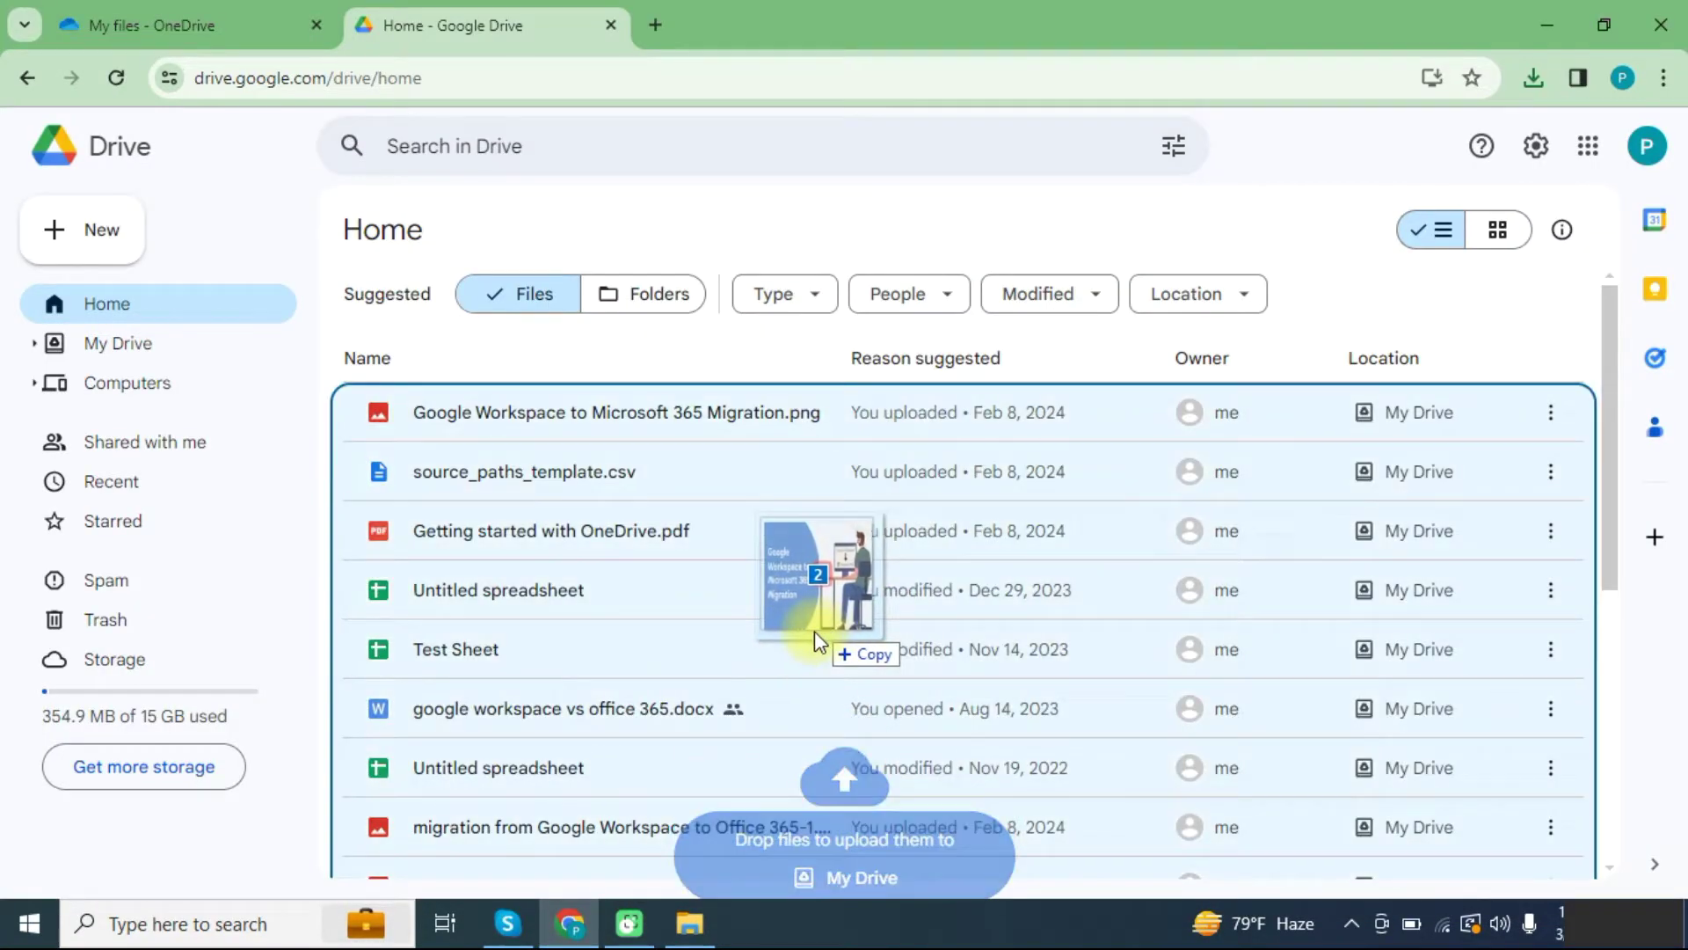
{"action": "left_click_drag", "start_coordinate": [561, 934], "coordinate": [800, 684]}
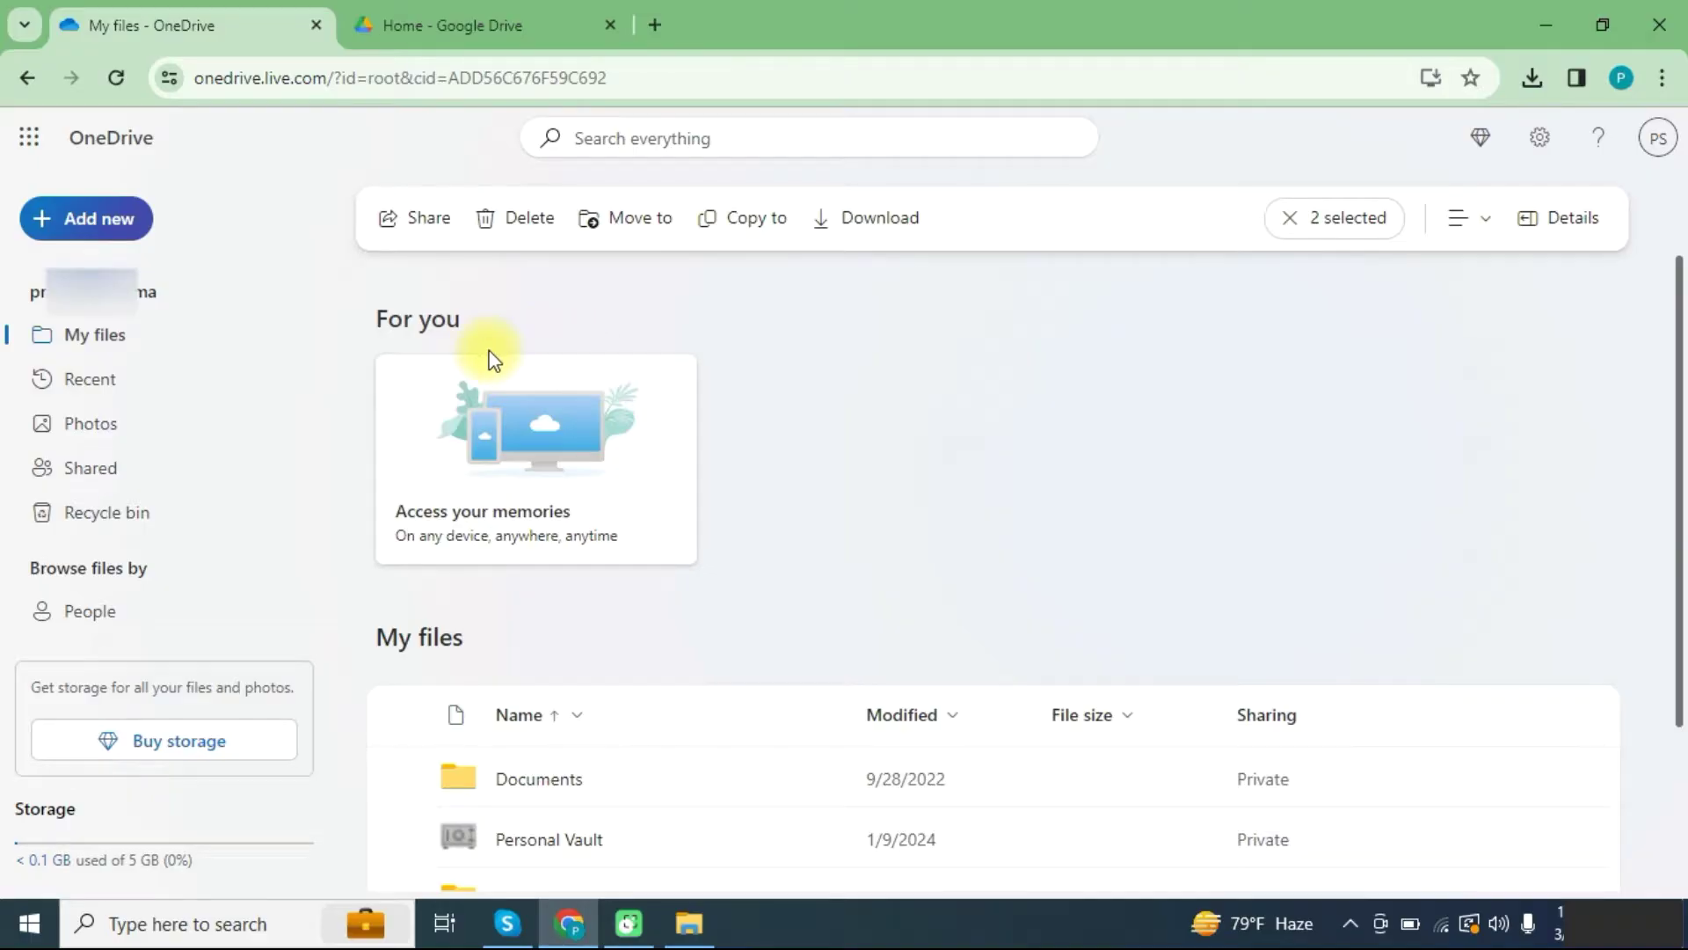
Download OneDriveSetup.exe from Microsoft's OneDrive download page and run it.
{"action": "left_click", "coordinate": [660, 24]}
{"action": "type", "text": "download"}
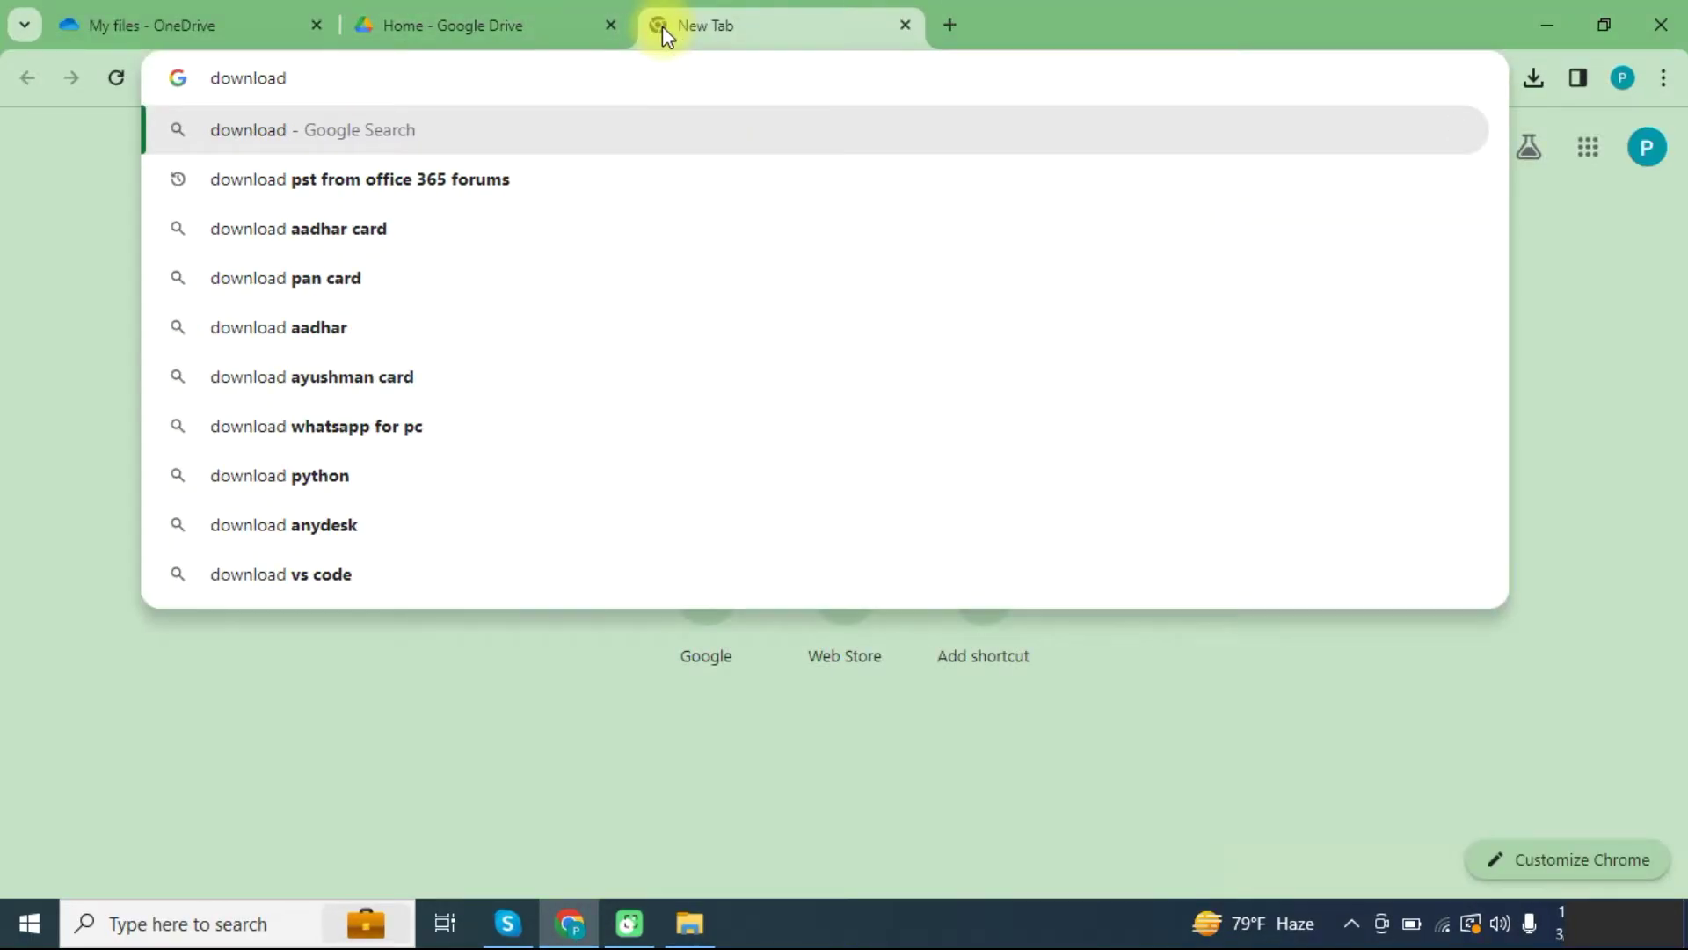
{"action": "type", "text": " onedrive"}
{"action": "key", "text": "Return"}
{"action": "left_click", "coordinate": [471, 495]}
{"action": "left_click", "coordinate": [622, 594]}
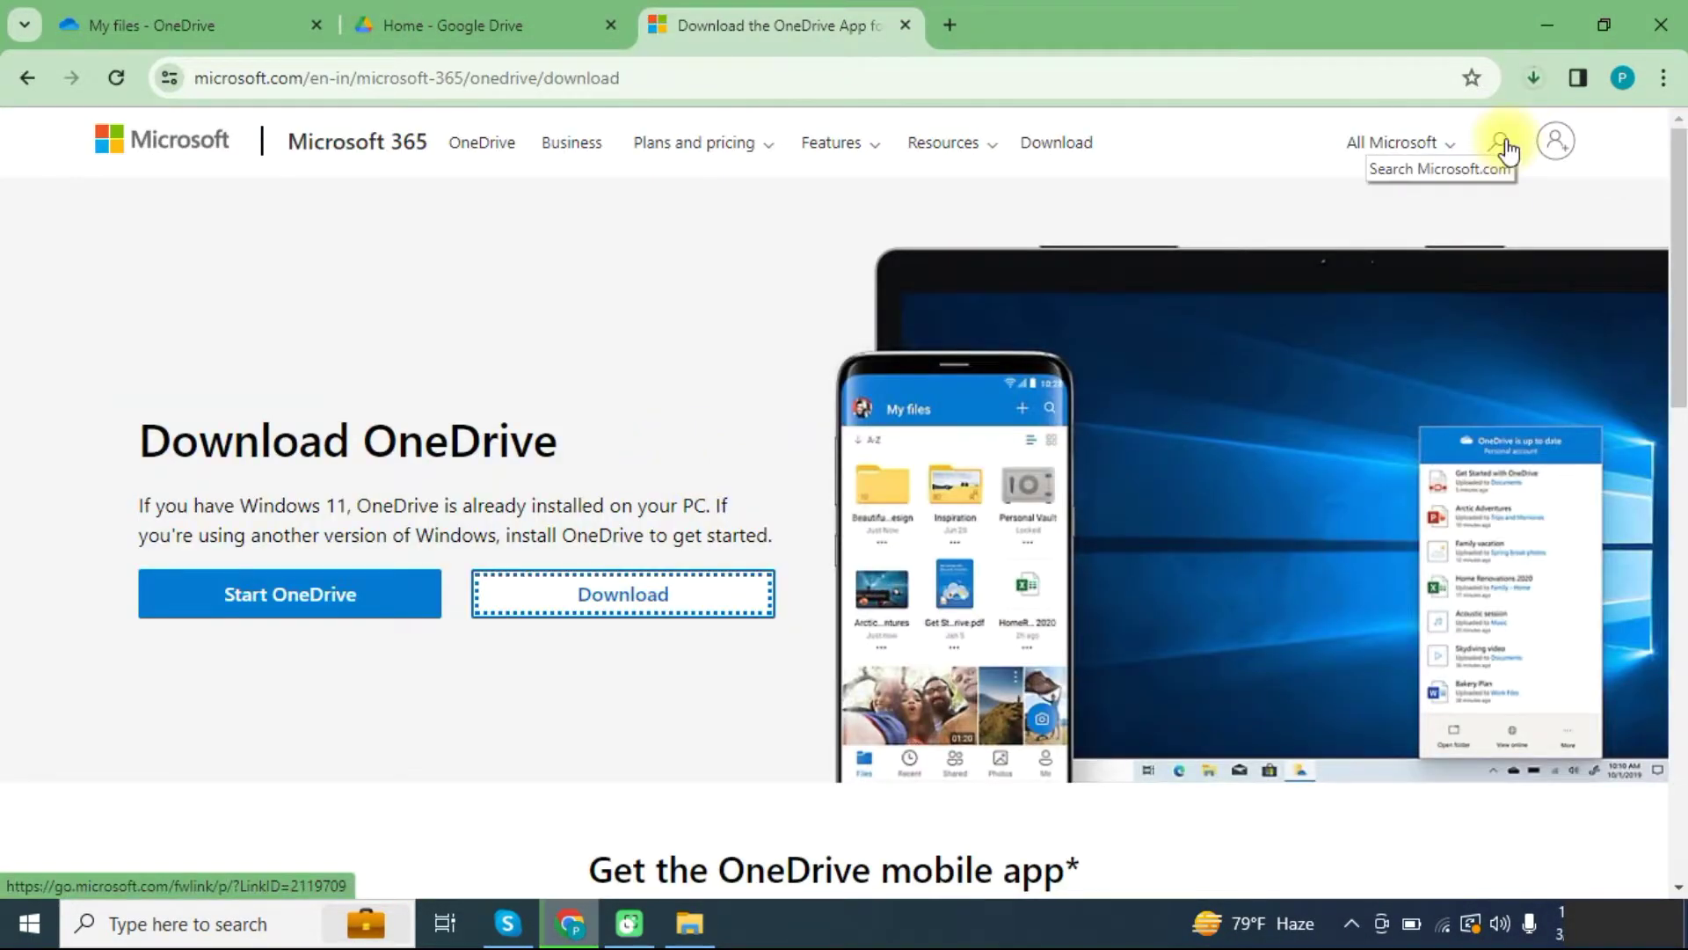
{"action": "left_click", "coordinate": [1533, 77]}
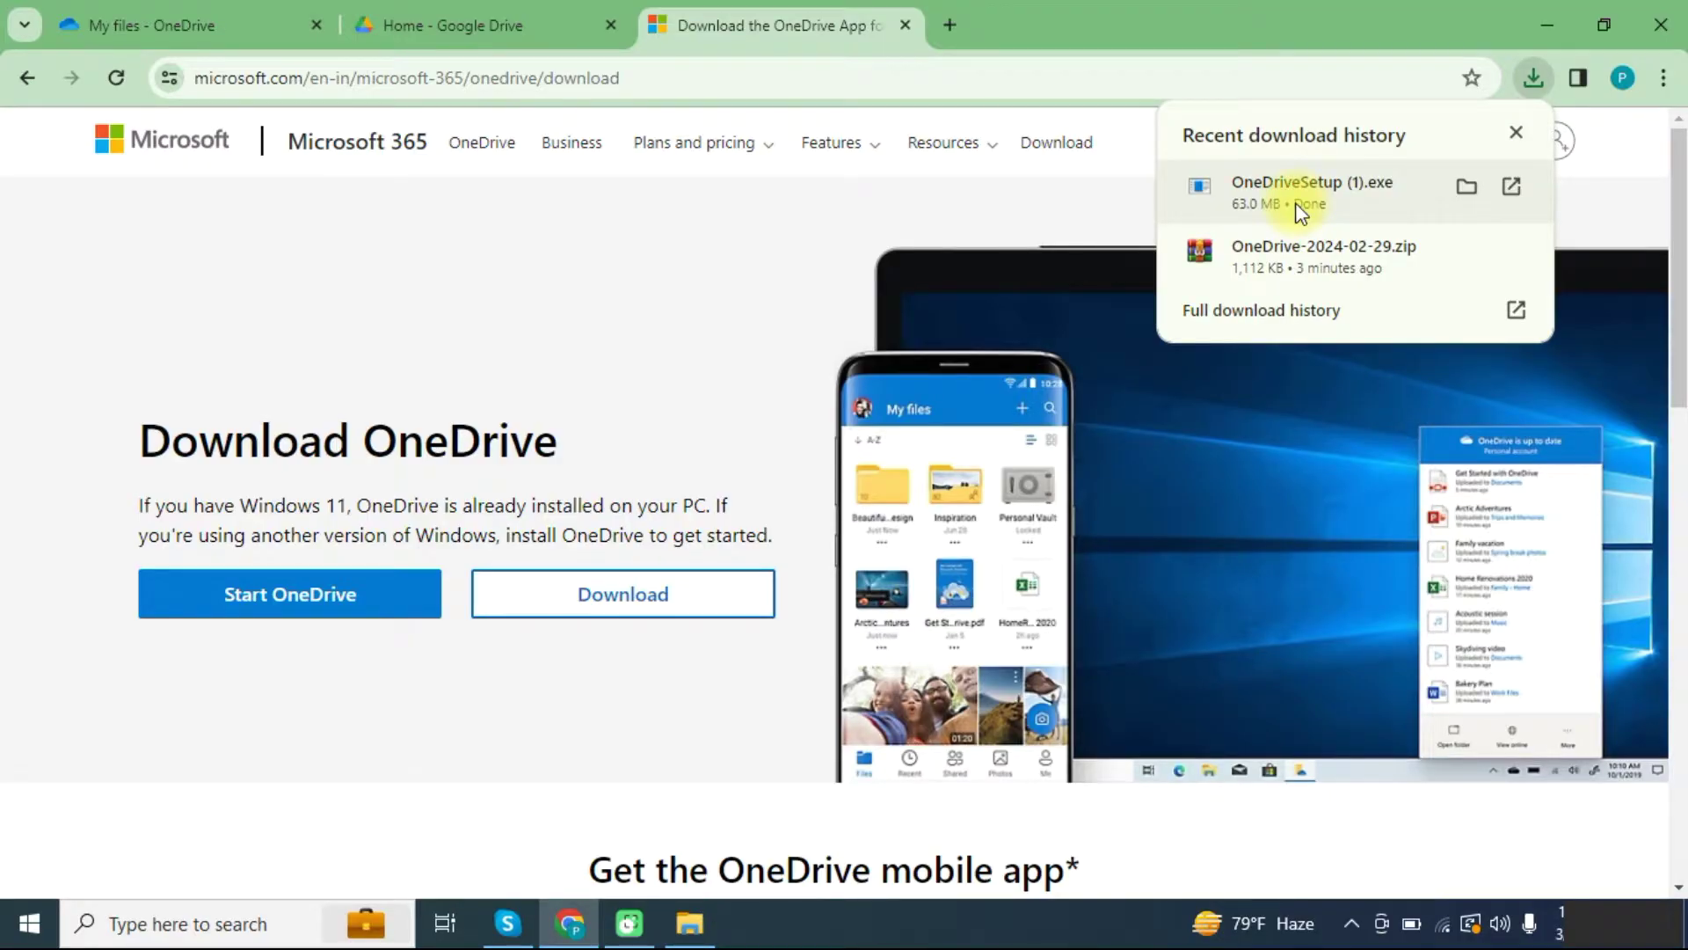
{"action": "left_click", "coordinate": [1511, 185]}
{"action": "left_click", "coordinate": [924, 484]}
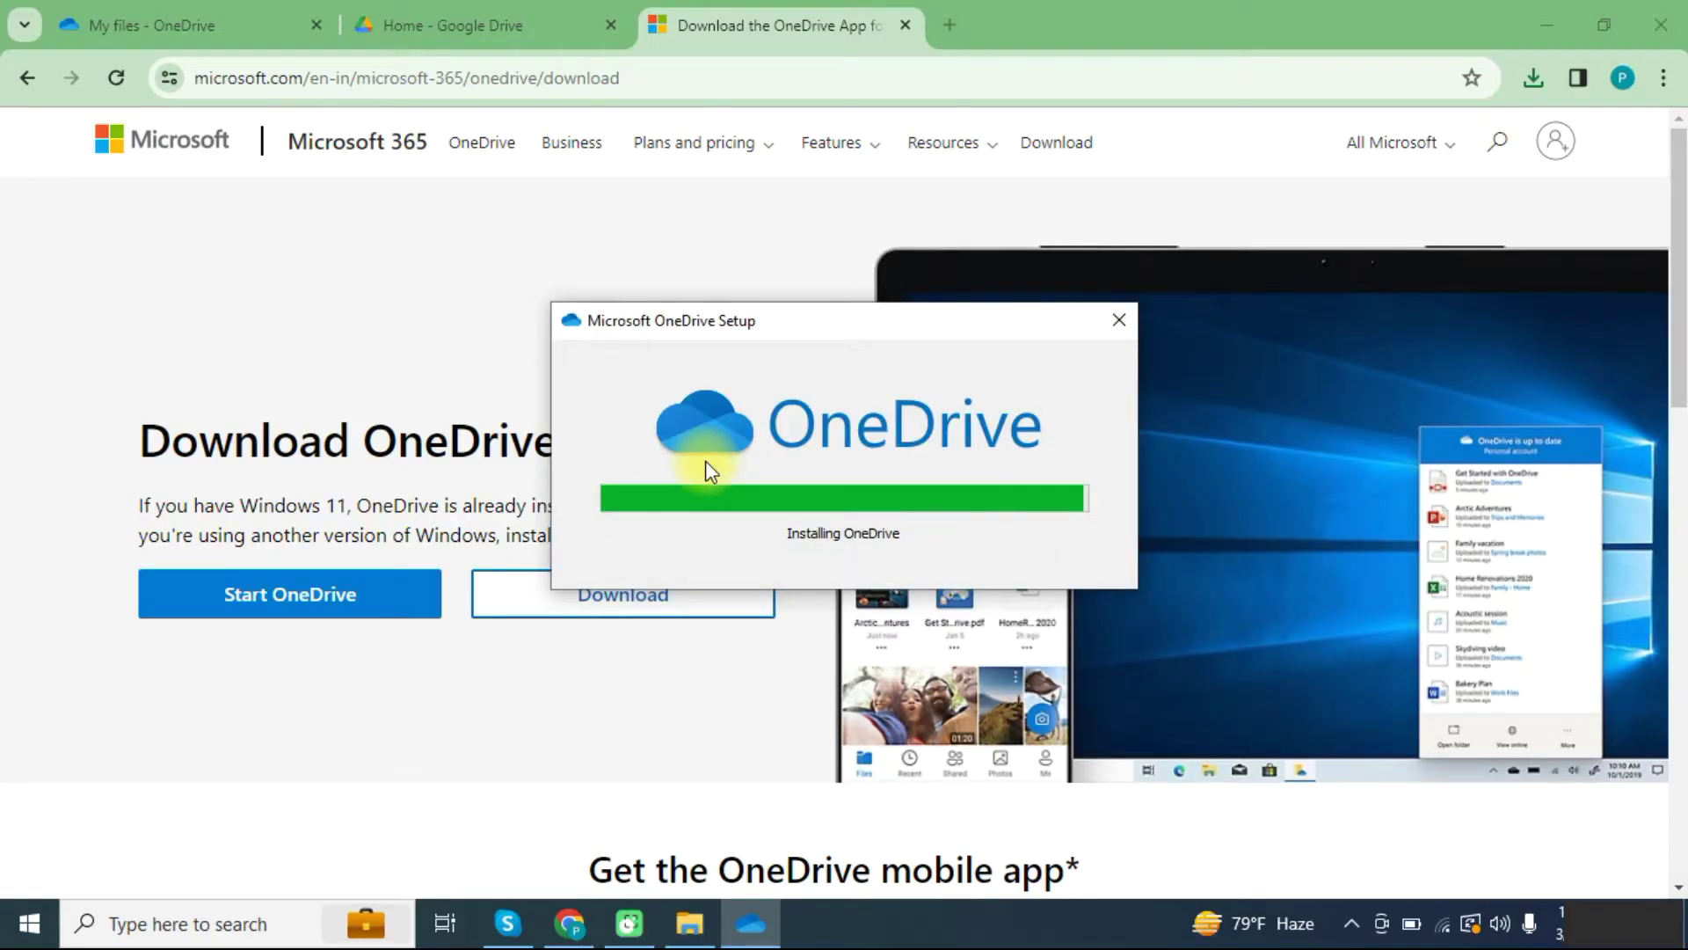
Launch the installed OneDrive app from Windows search and check its tray icon.
{"action": "left_click", "coordinate": [231, 923]}
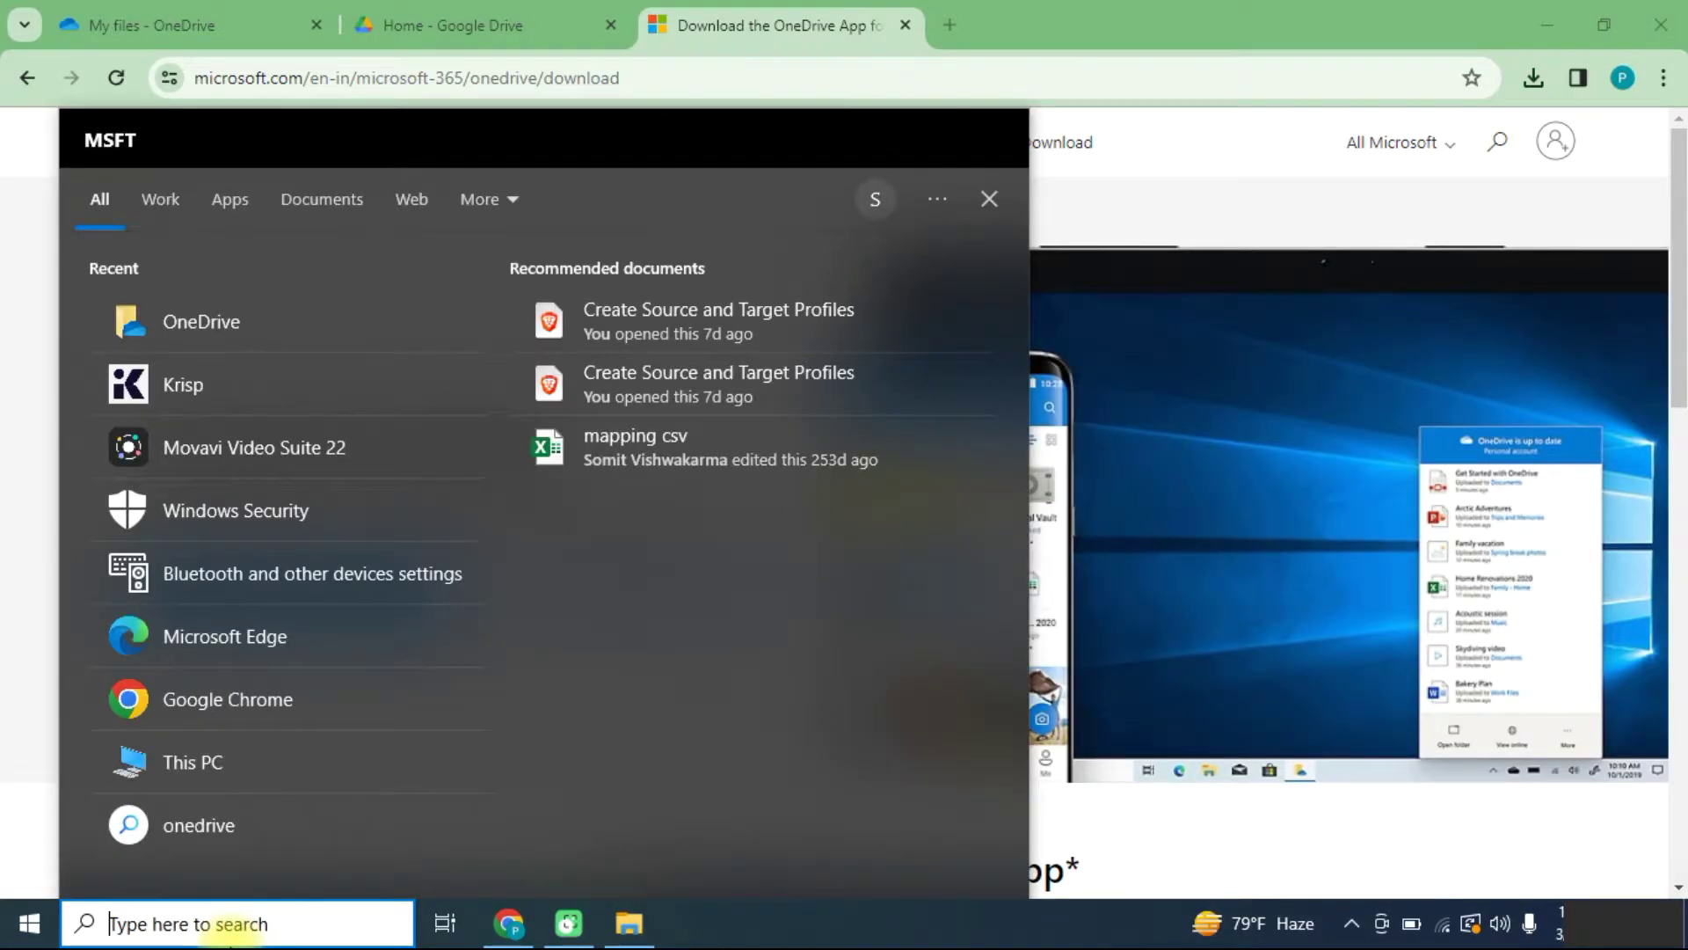
{"action": "type", "text": "one"}
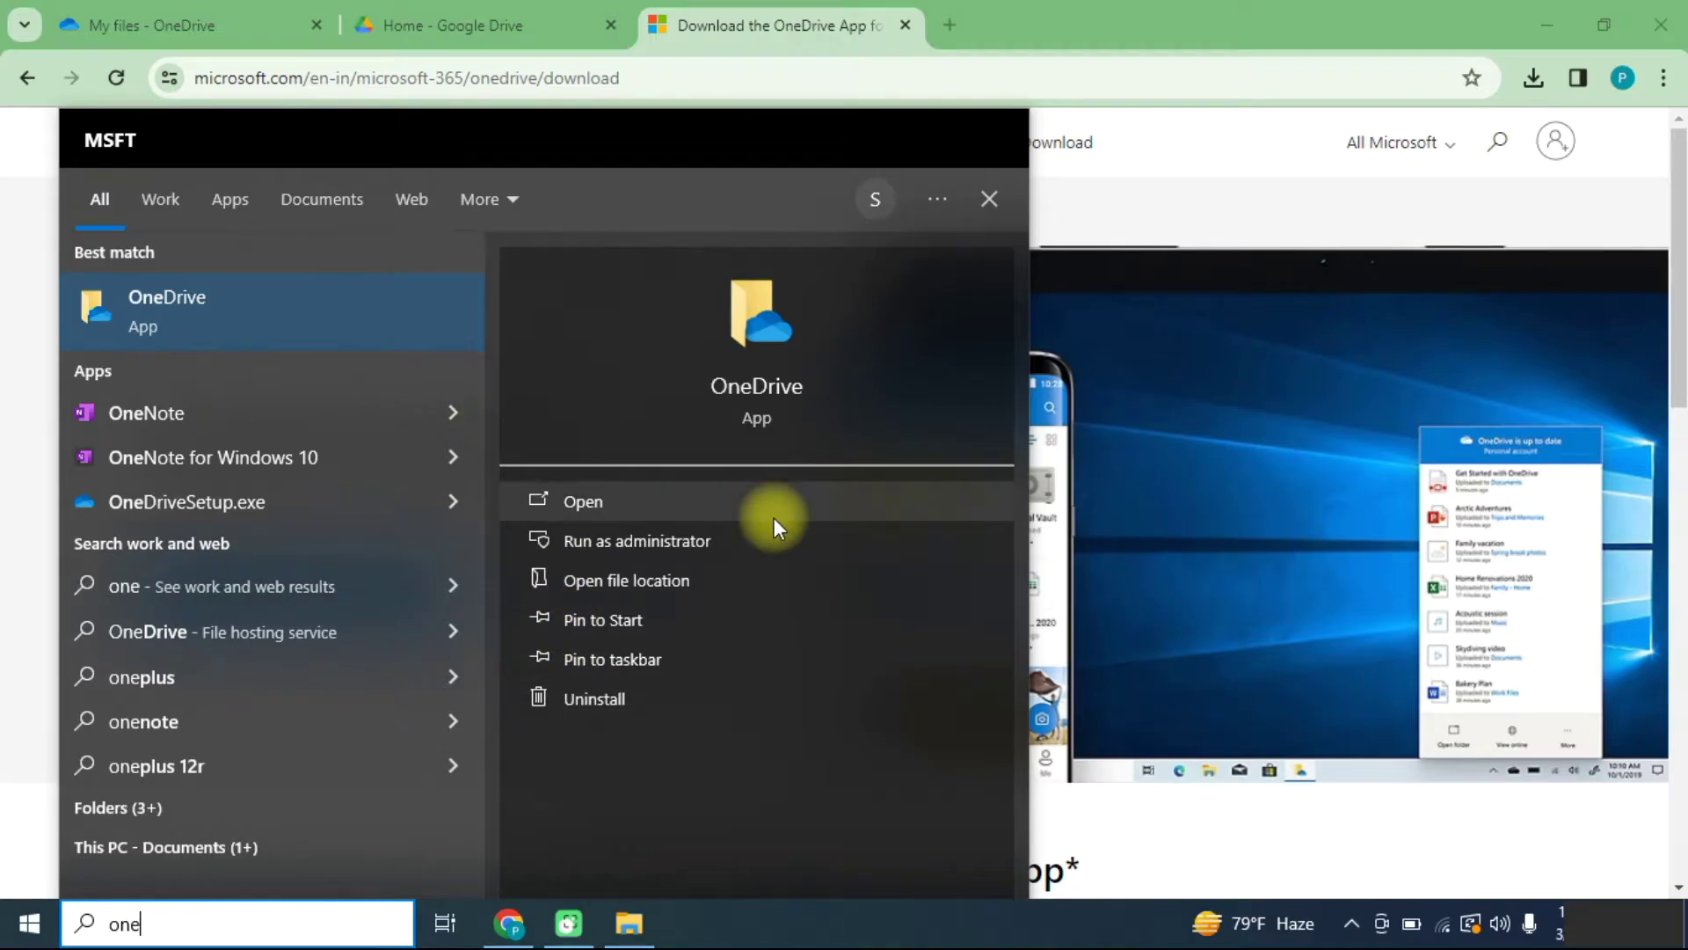
{"action": "left_click", "coordinate": [683, 501]}
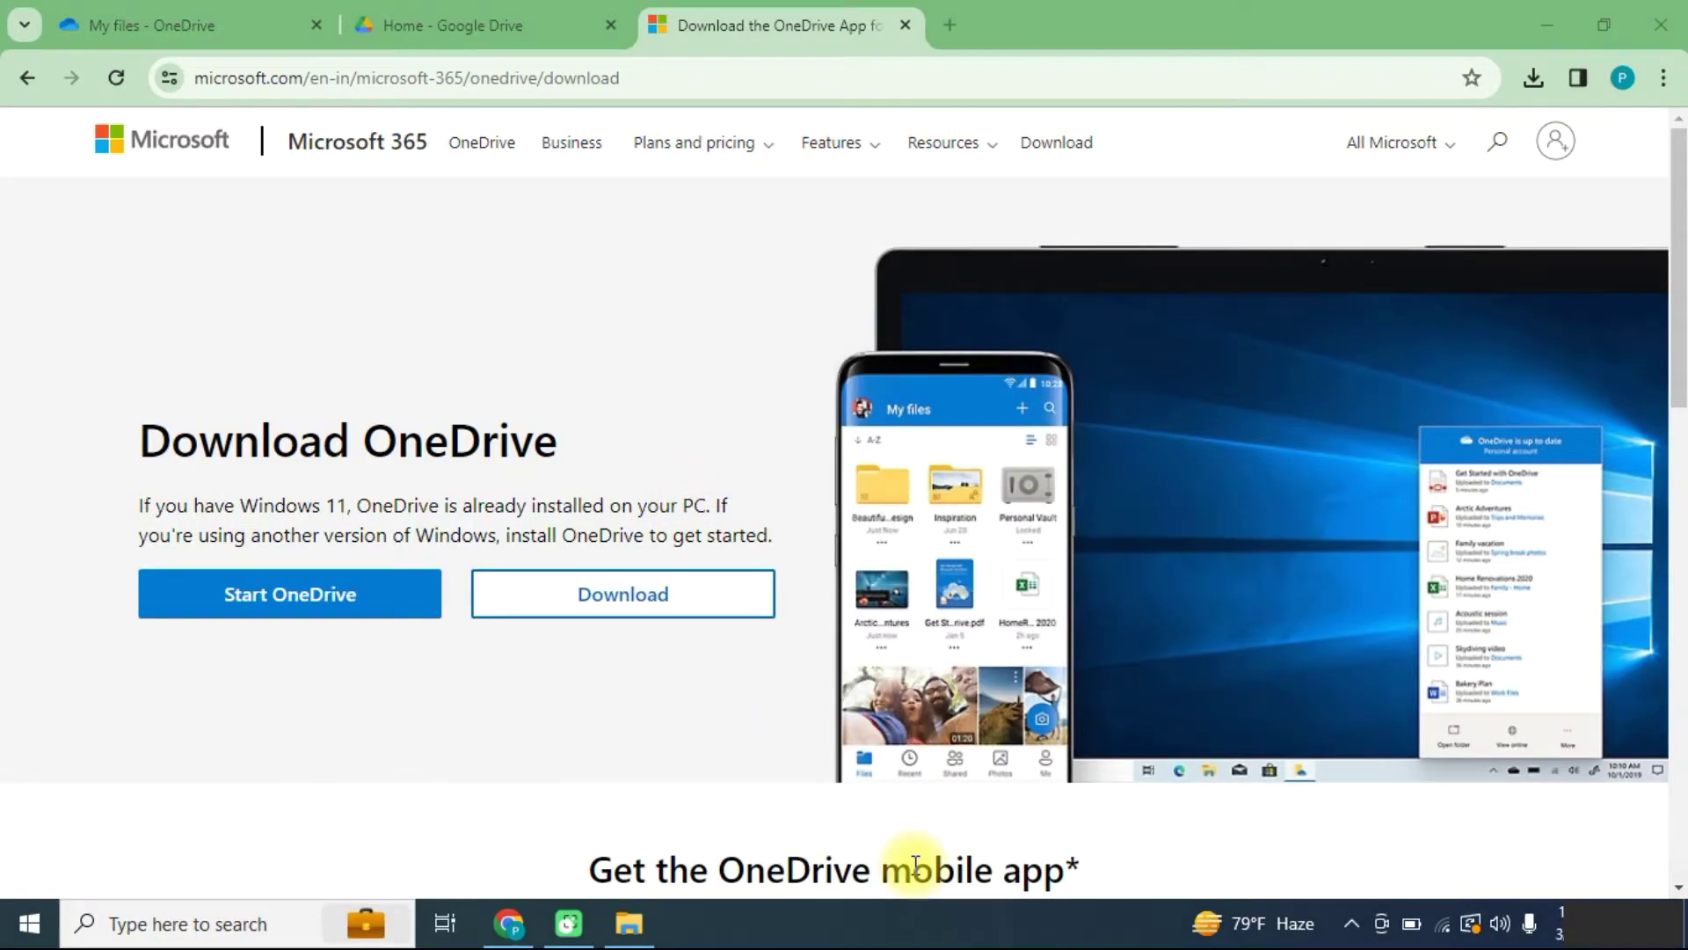
{"action": "left_click", "coordinate": [1353, 924]}
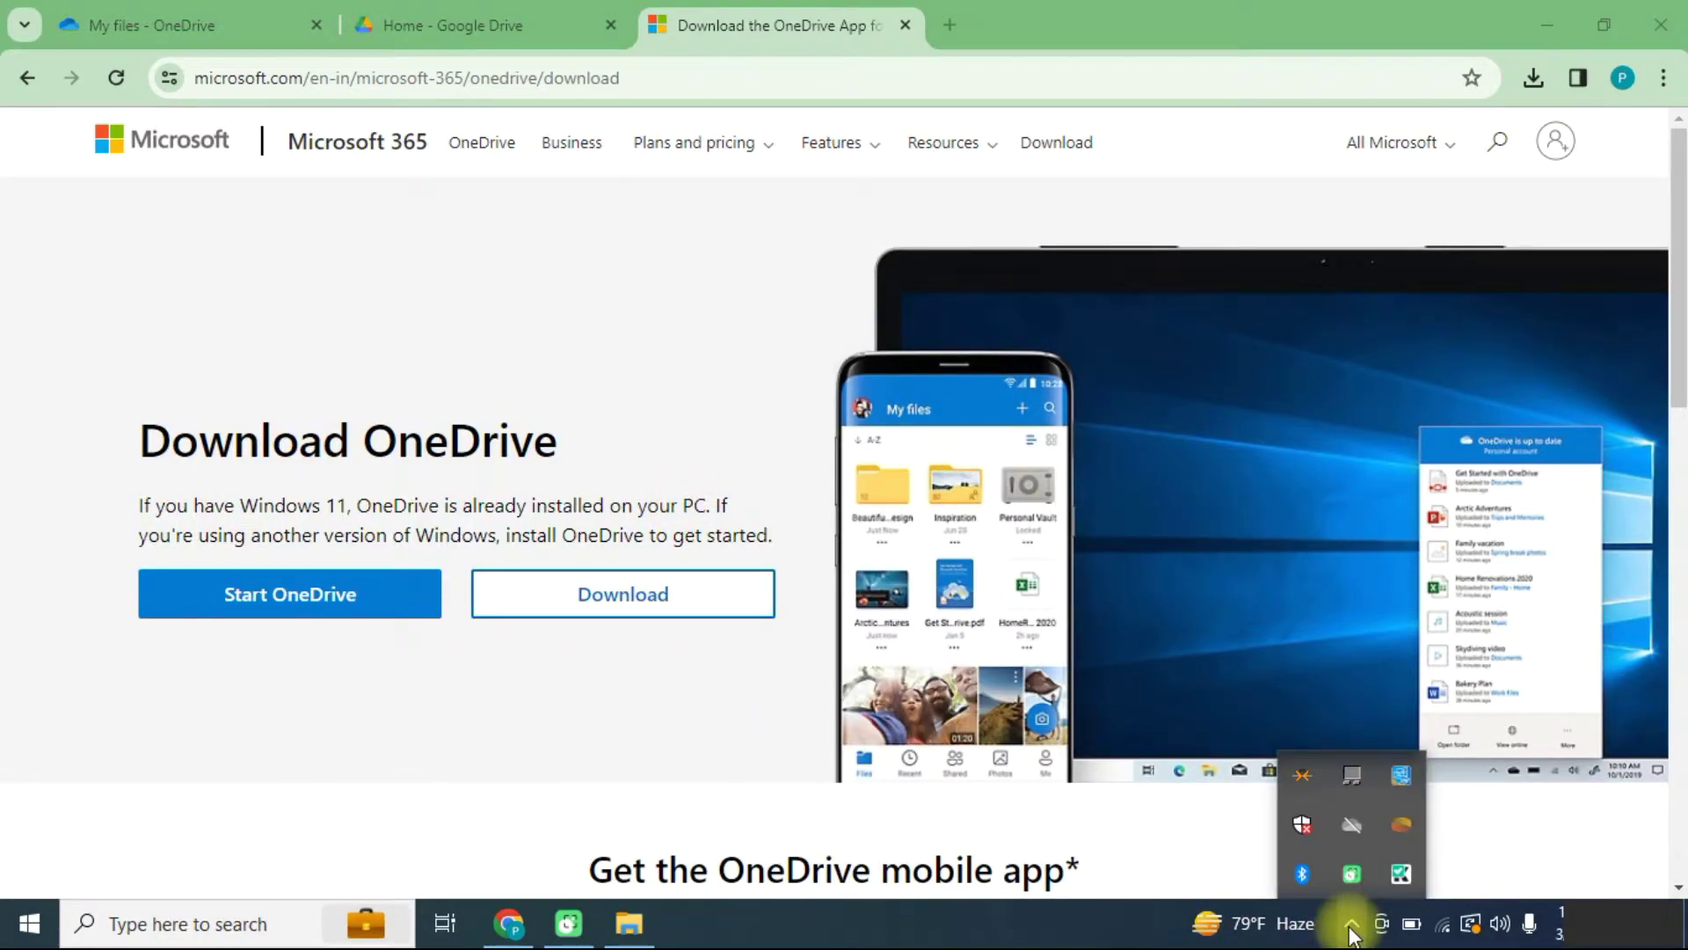
Add a Microsoft account in OneDrive settings, signing in with its email and password.
{"action": "left_click", "coordinate": [1354, 822]}
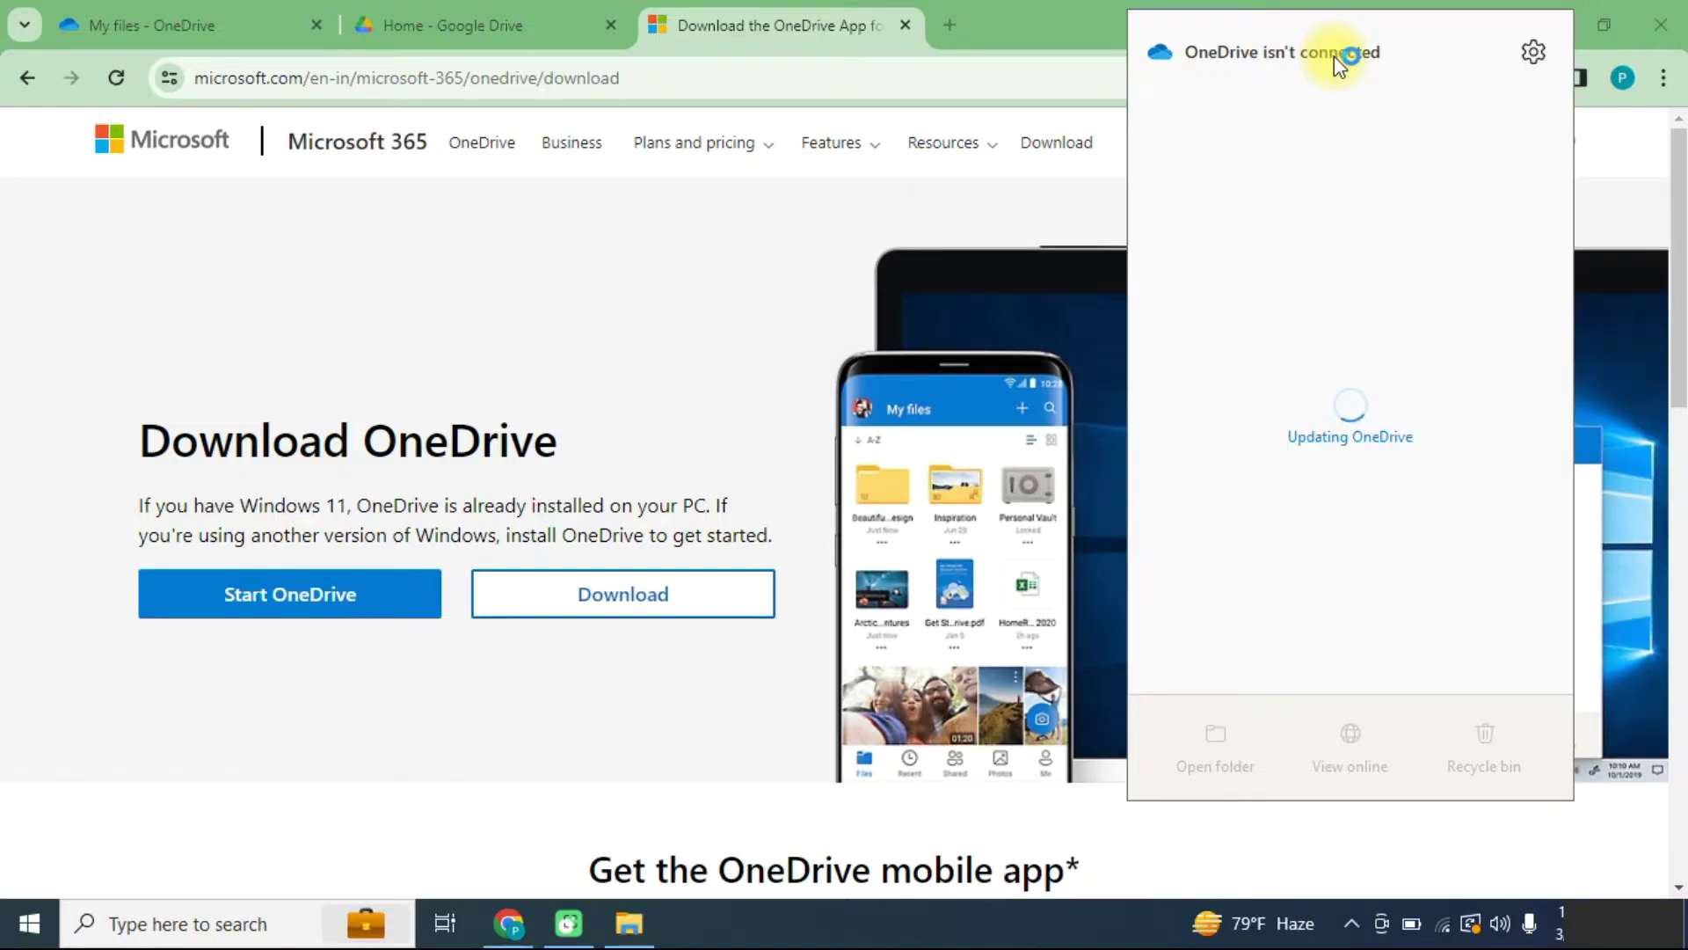
{"action": "left_click", "coordinate": [1534, 52]}
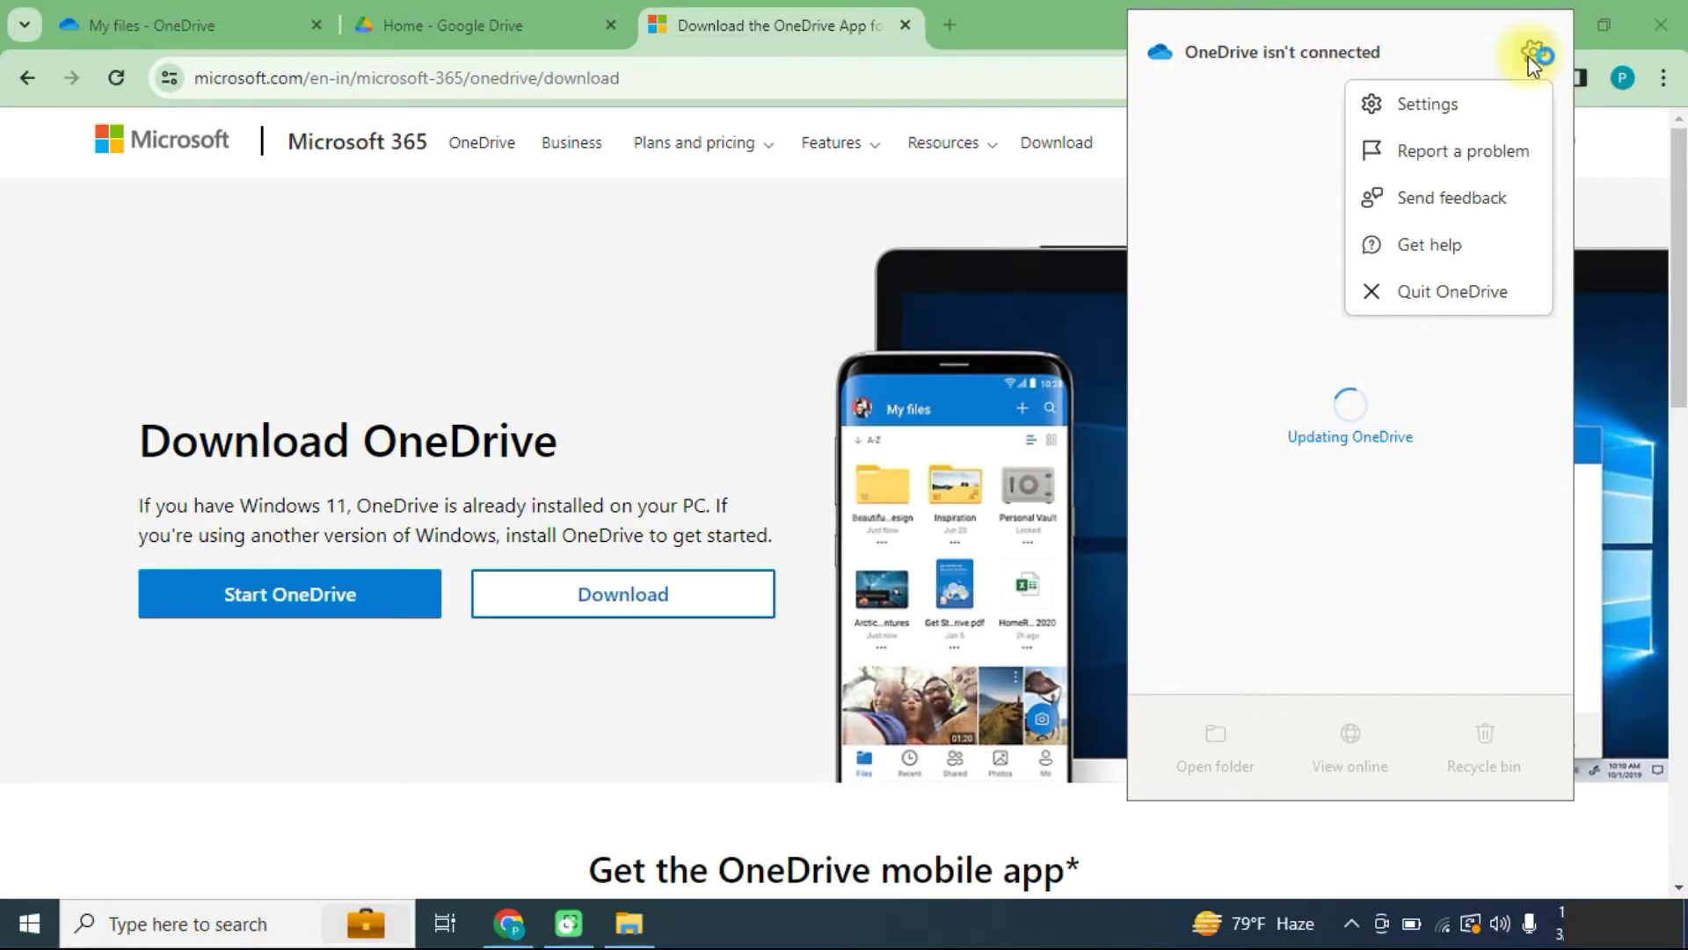
{"action": "left_click", "coordinate": [1468, 105]}
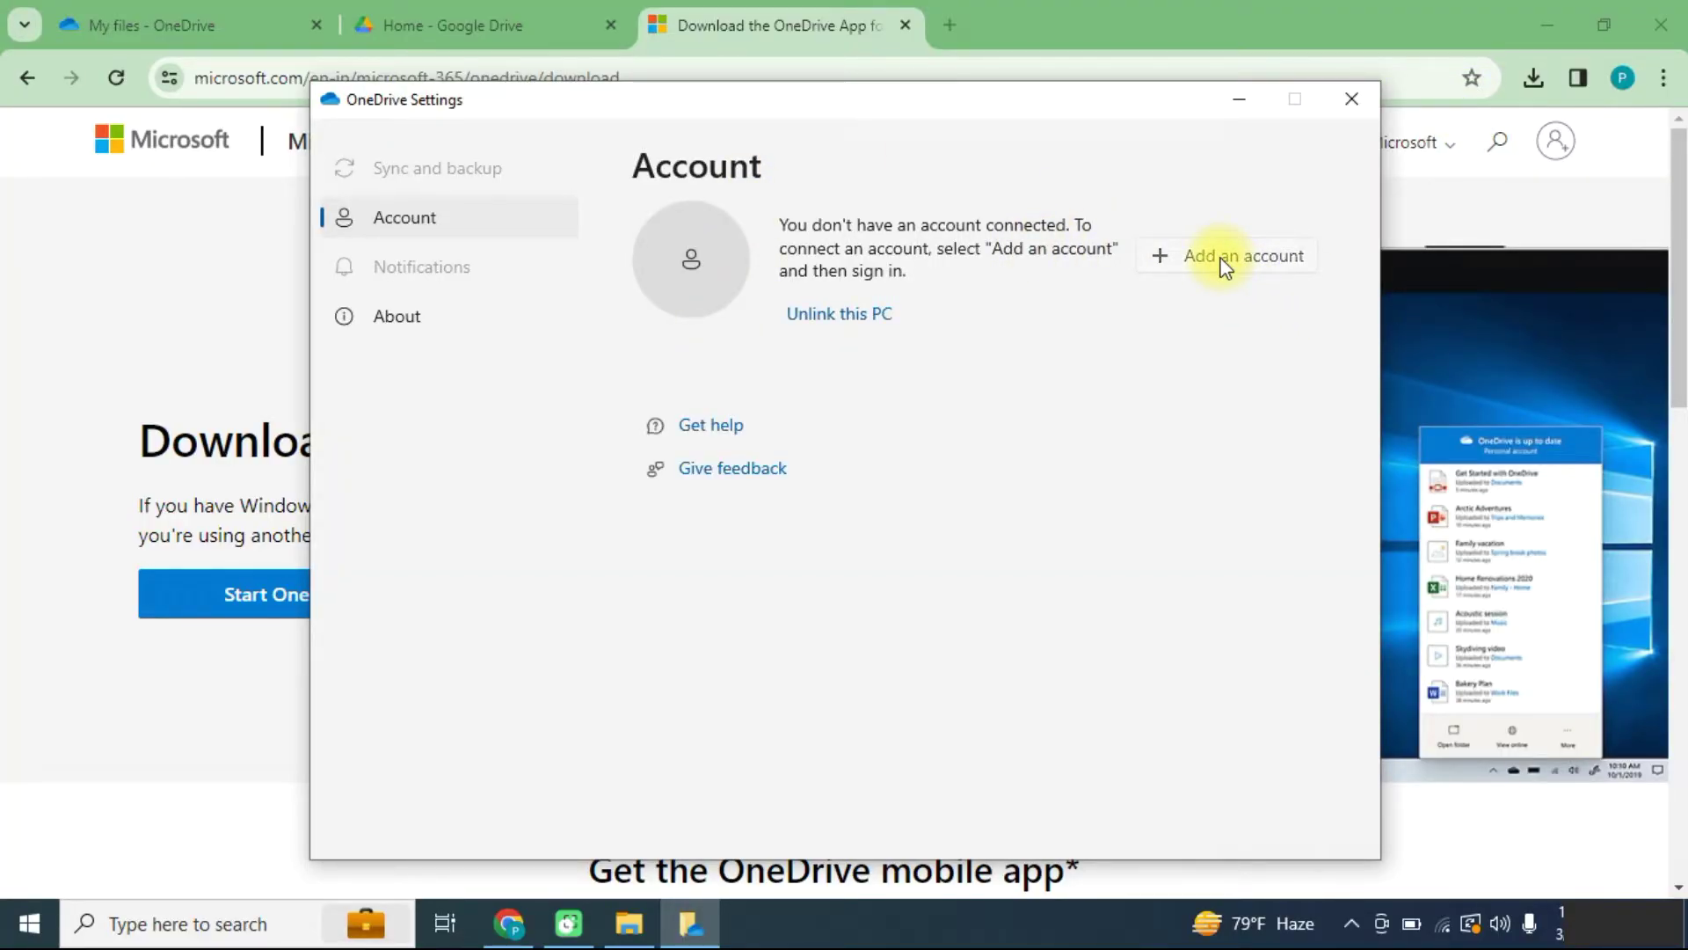
{"action": "left_click", "coordinate": [1224, 263]}
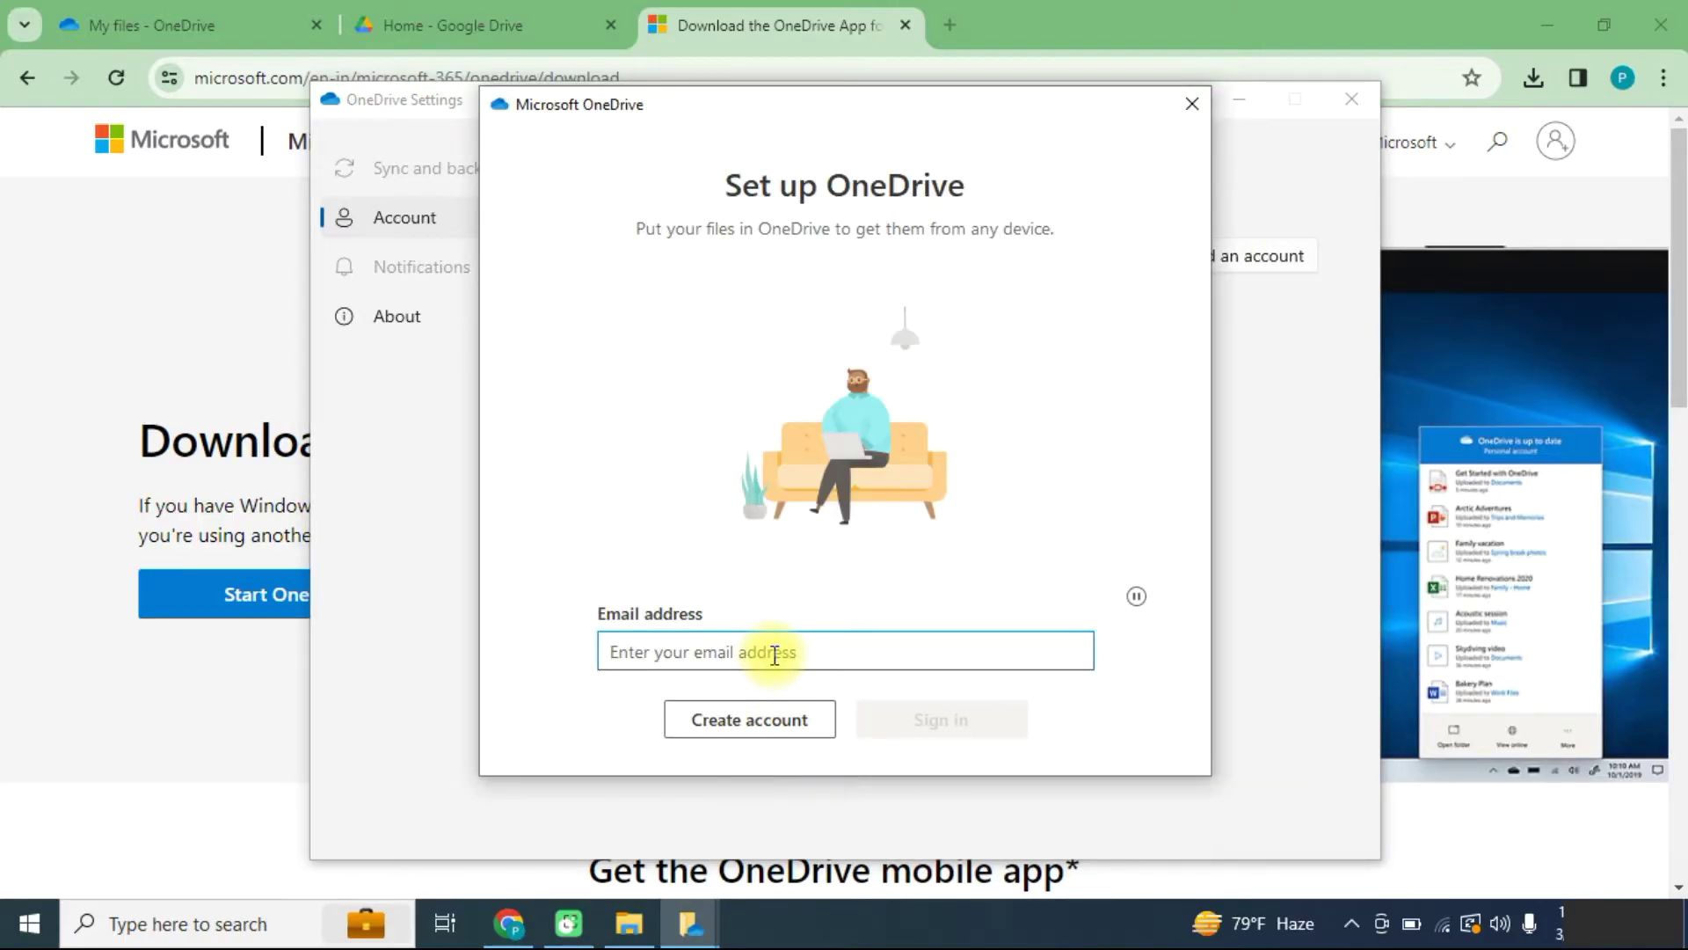
{"action": "type", "text": "pra"}
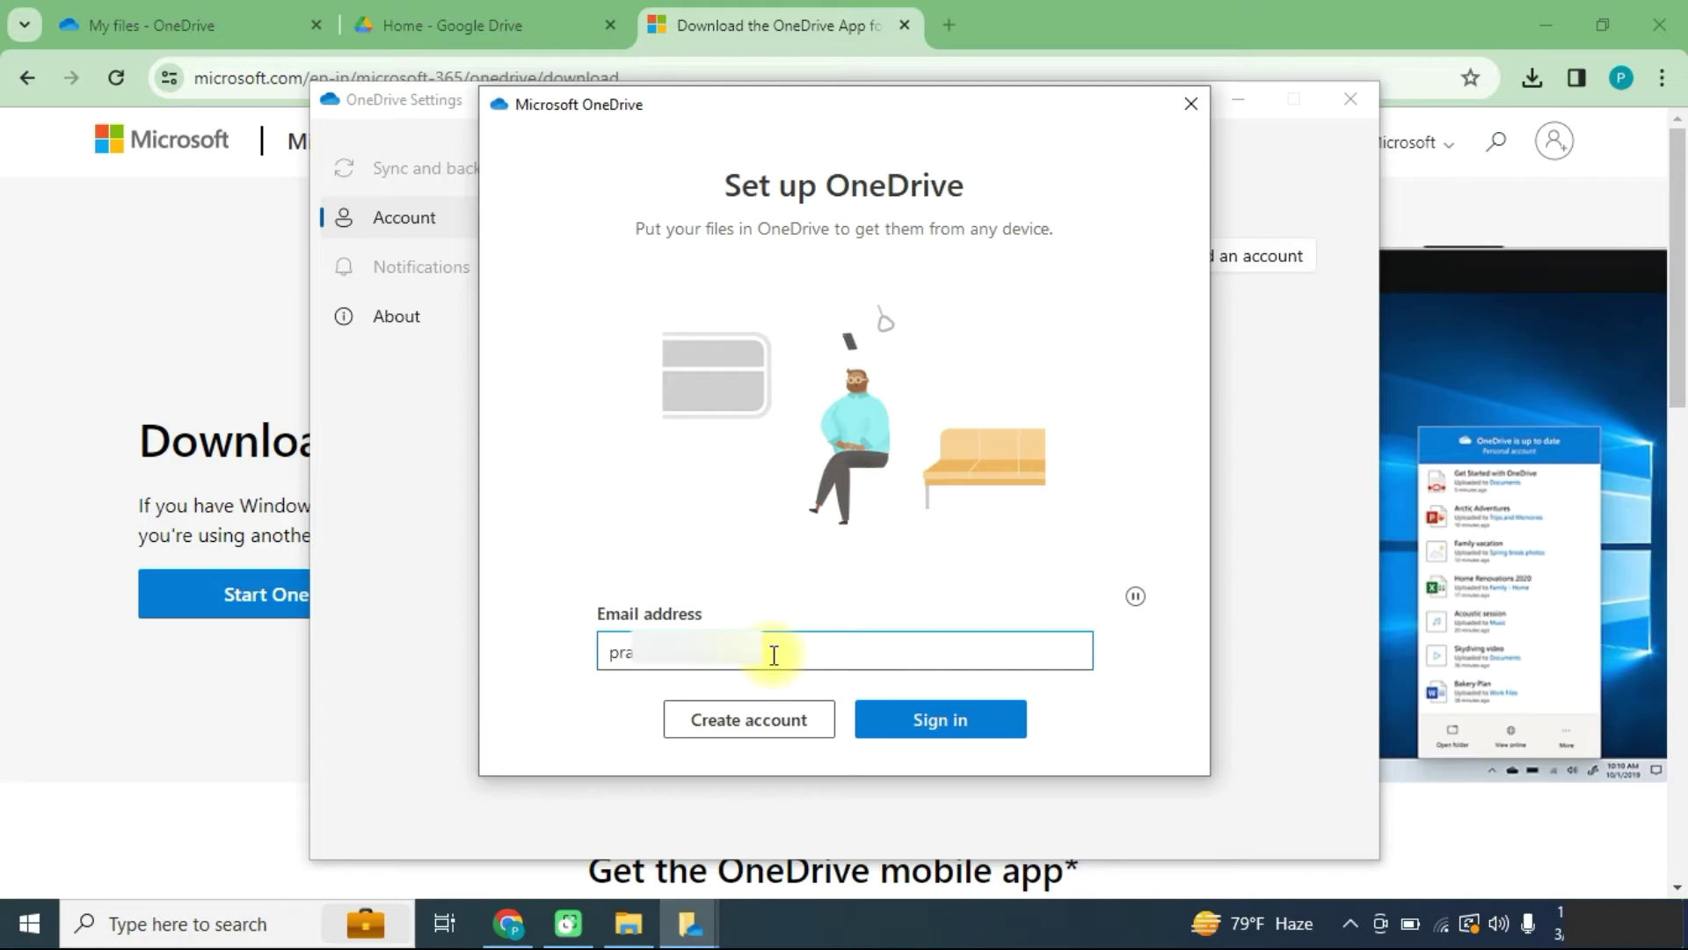
{"action": "type", "text": "mail.com"}
{"action": "key", "text": "Return"}
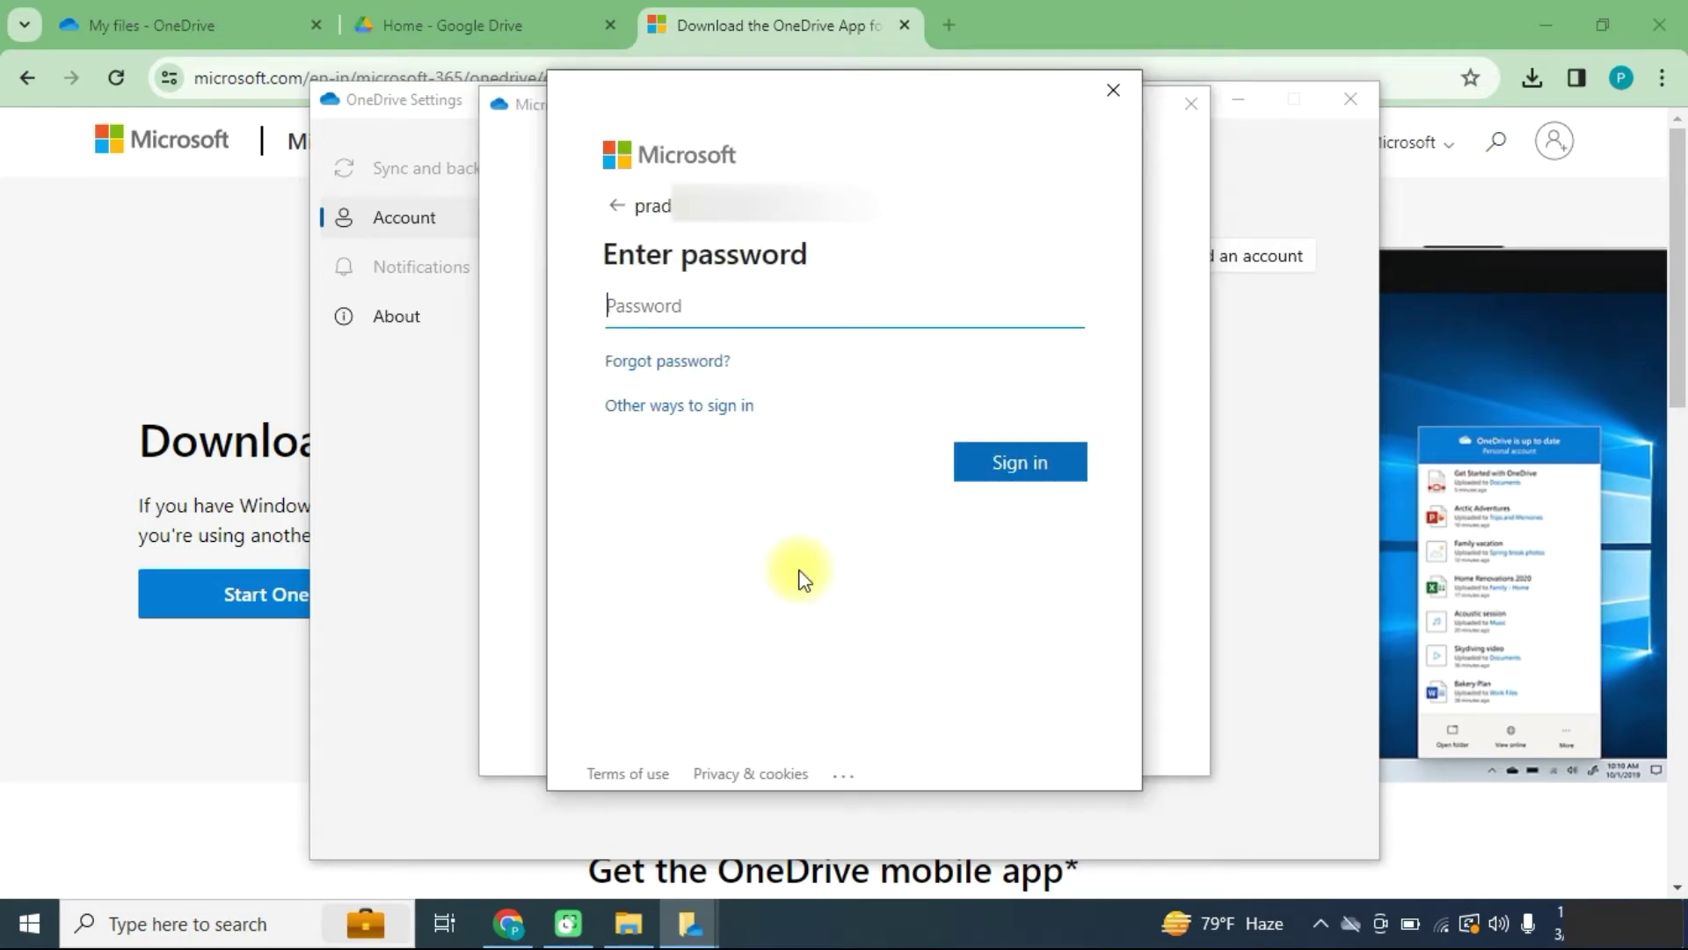
{"action": "left_click", "coordinate": [696, 306]}
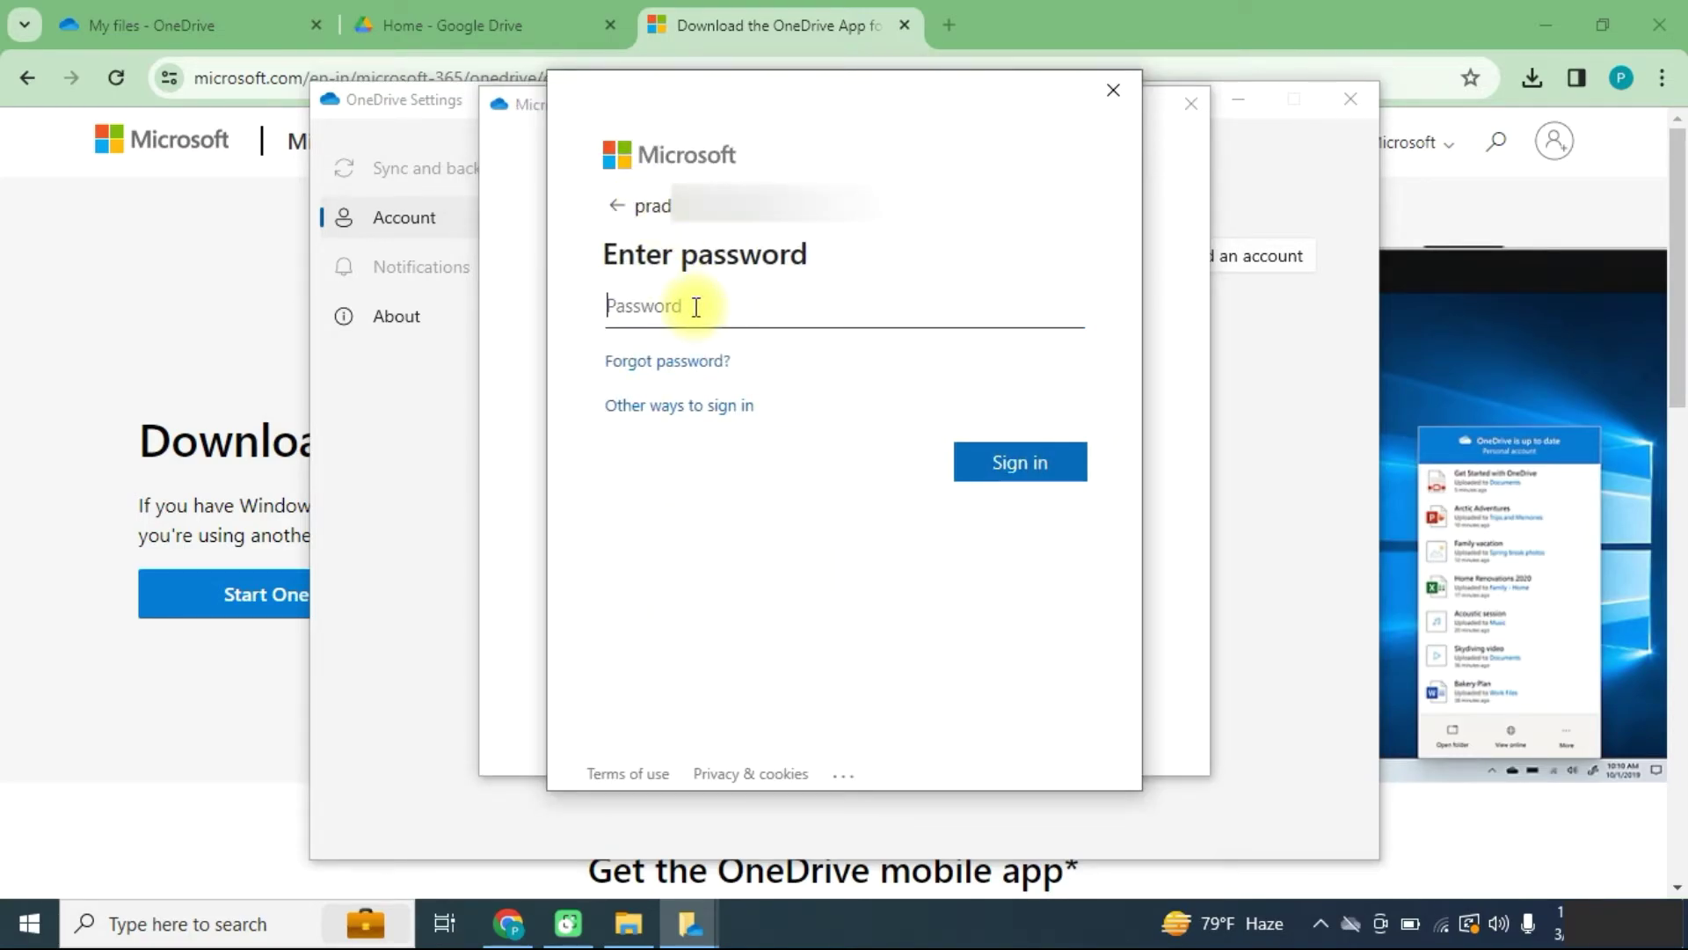
{"action": "type", "text": "**********"}
{"action": "key", "text": "Return"}
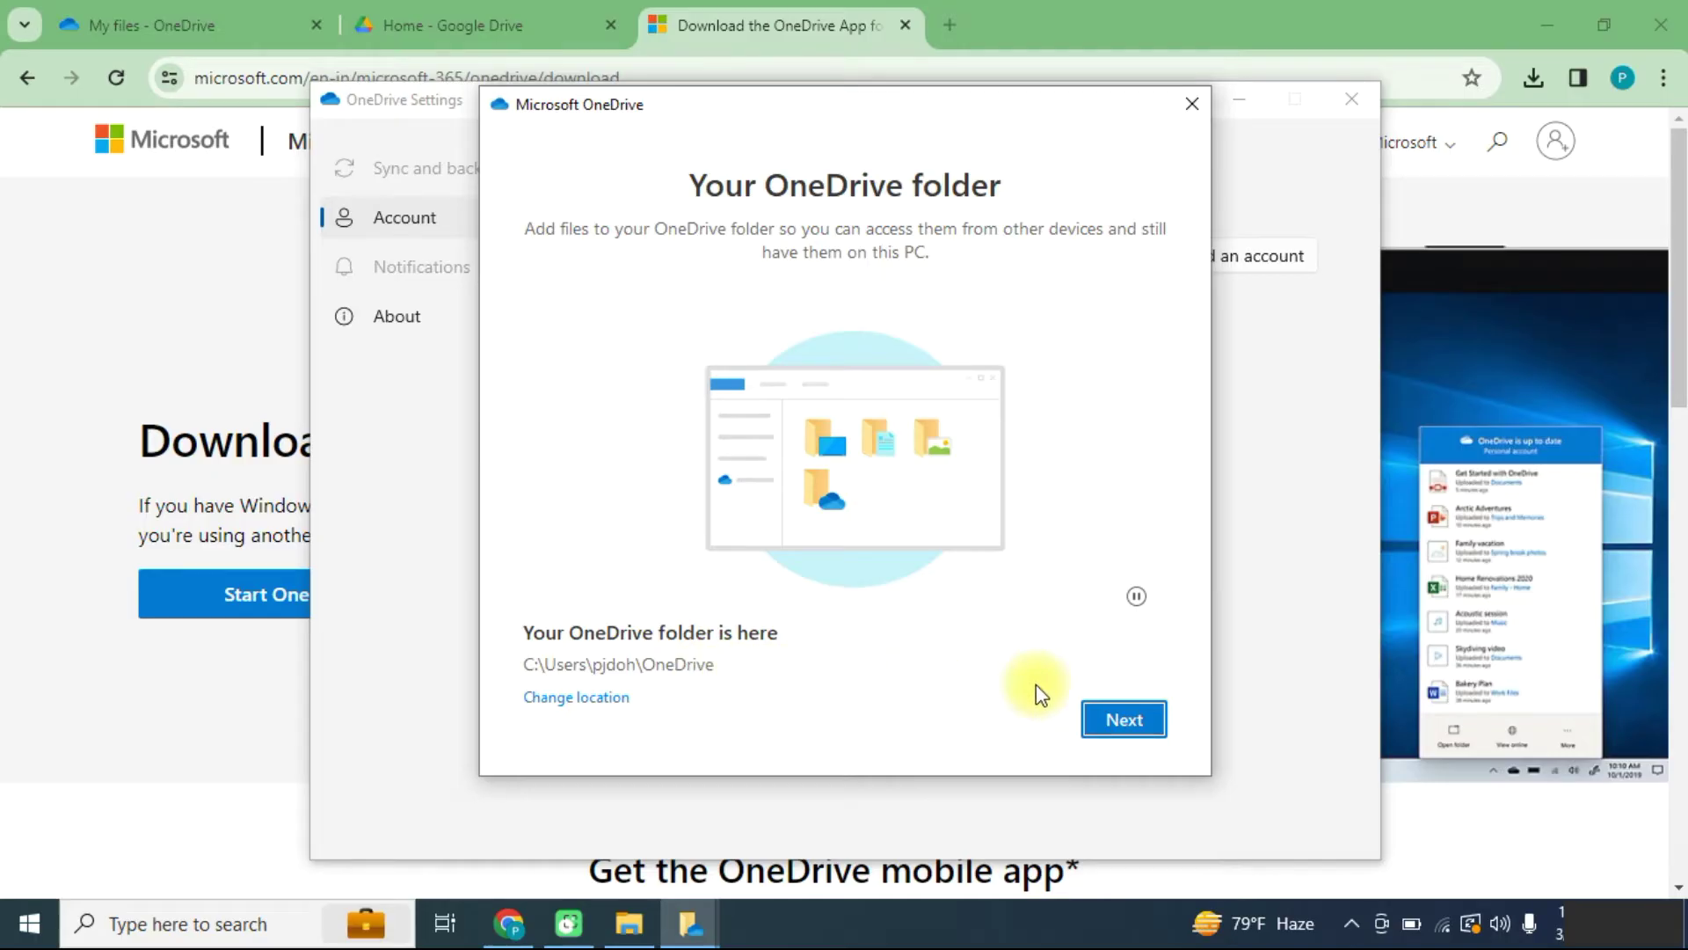
Keep the existing OneDrive folder, skip folder backup and the upgrade offer, then open the folder.
{"action": "left_click", "coordinate": [1138, 713]}
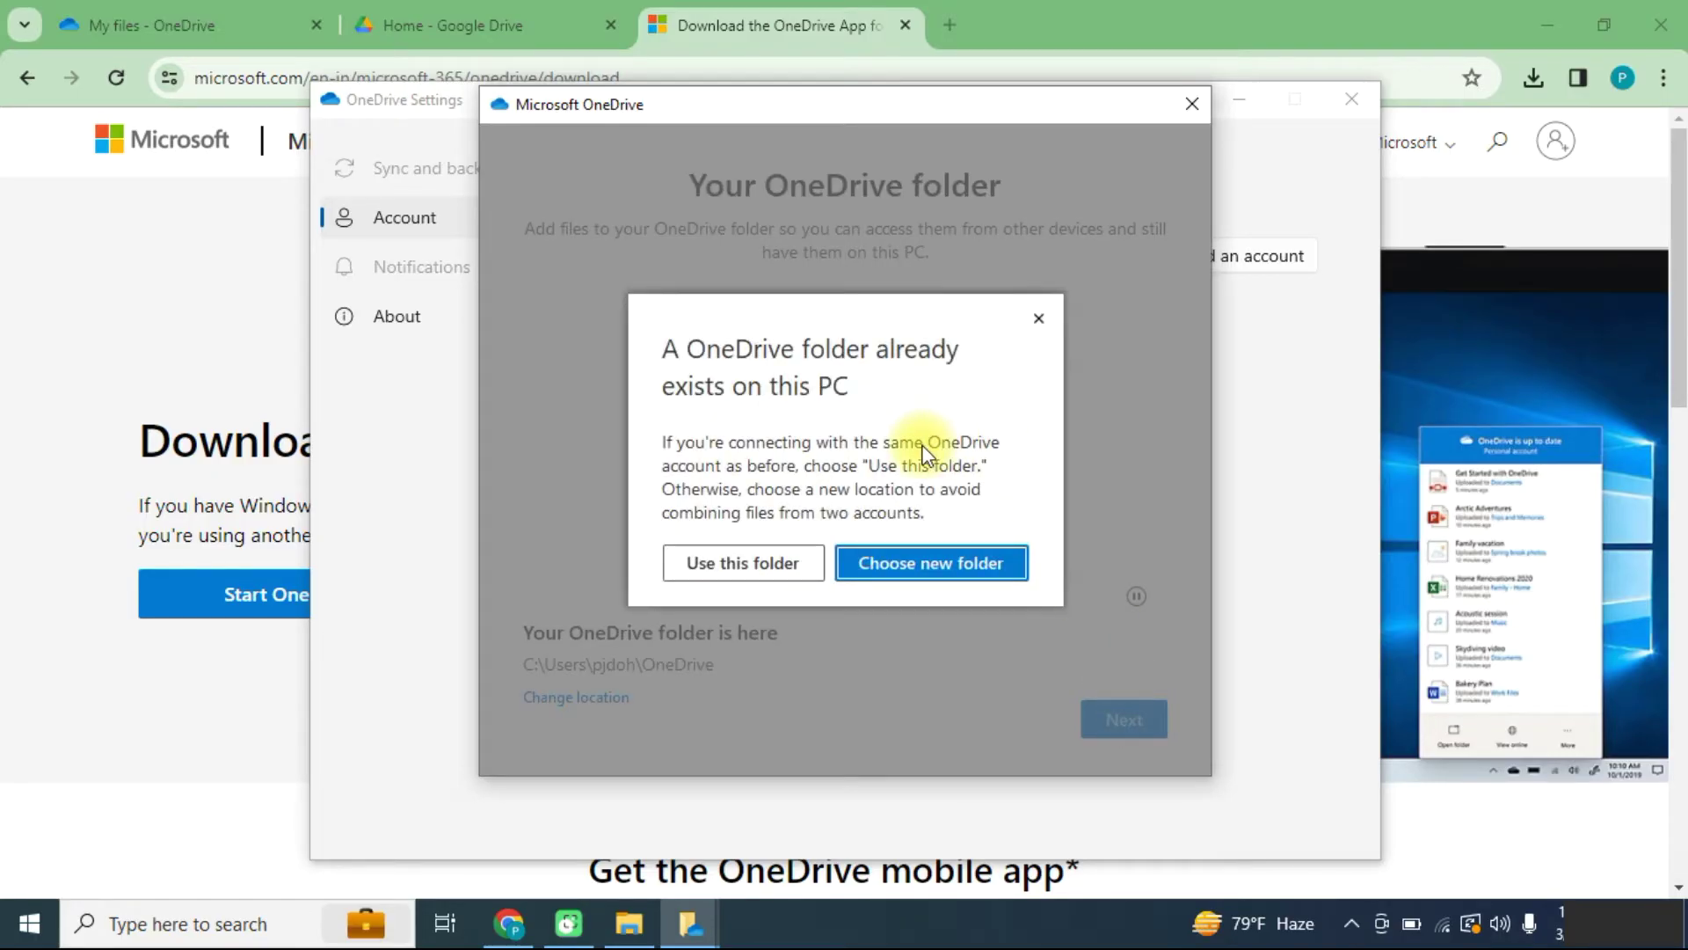
{"action": "left_click", "coordinate": [762, 563]}
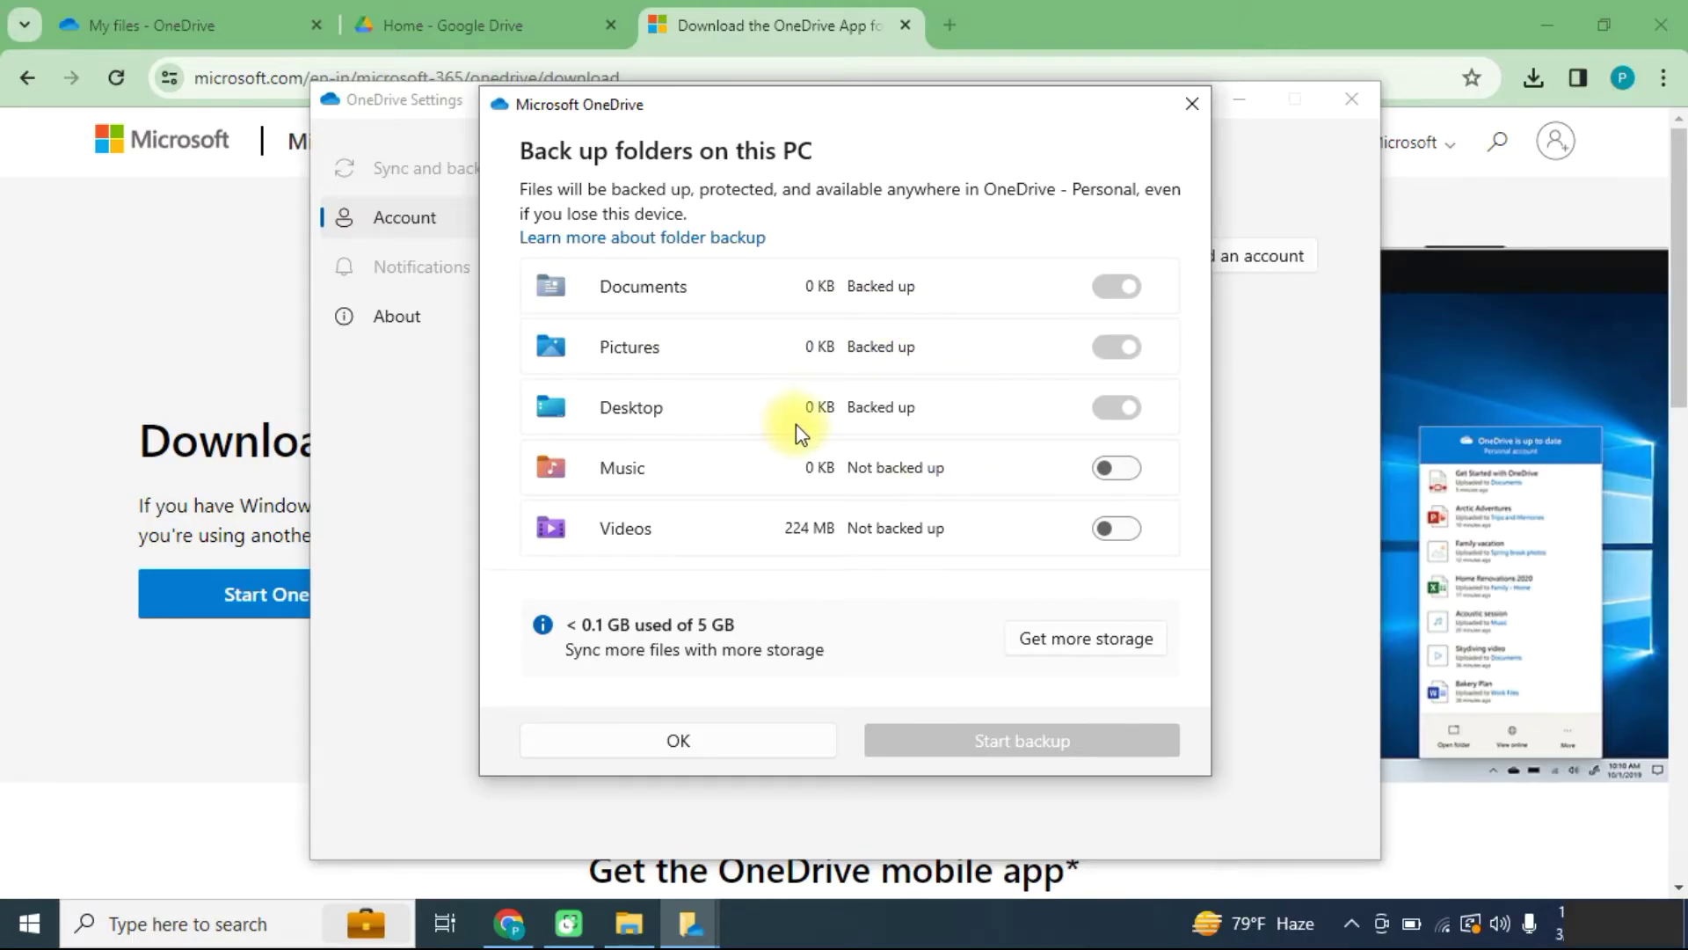
{"action": "left_click", "coordinate": [708, 743]}
{"action": "left_click", "coordinate": [987, 723]}
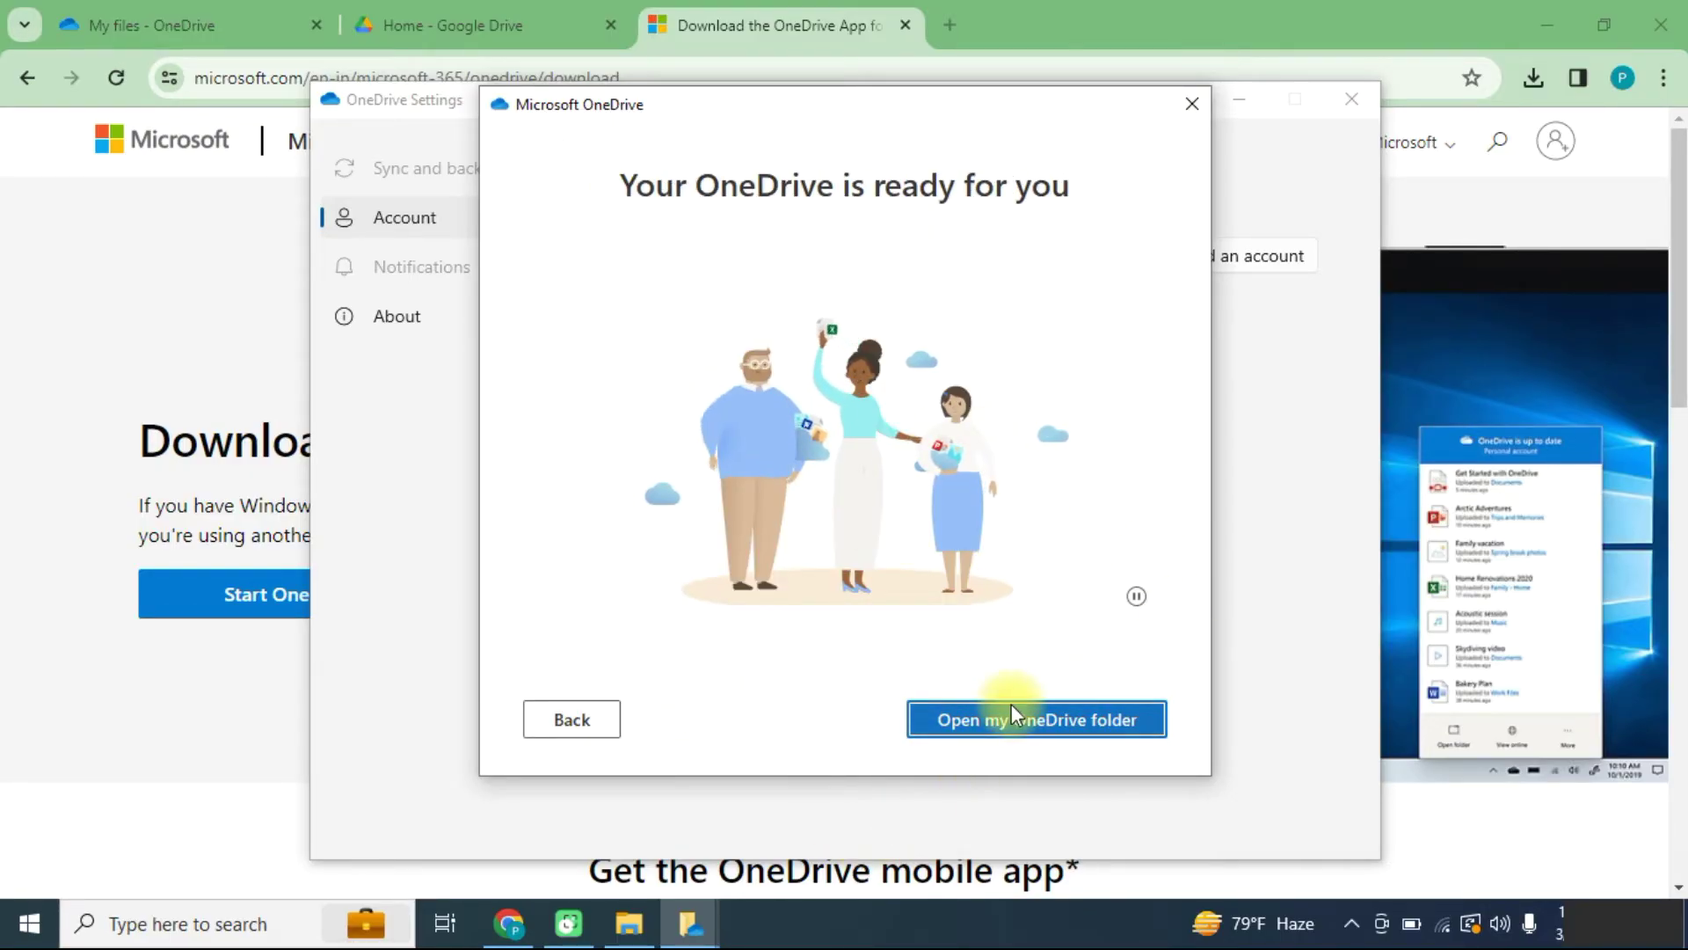
{"action": "left_click", "coordinate": [1015, 719]}
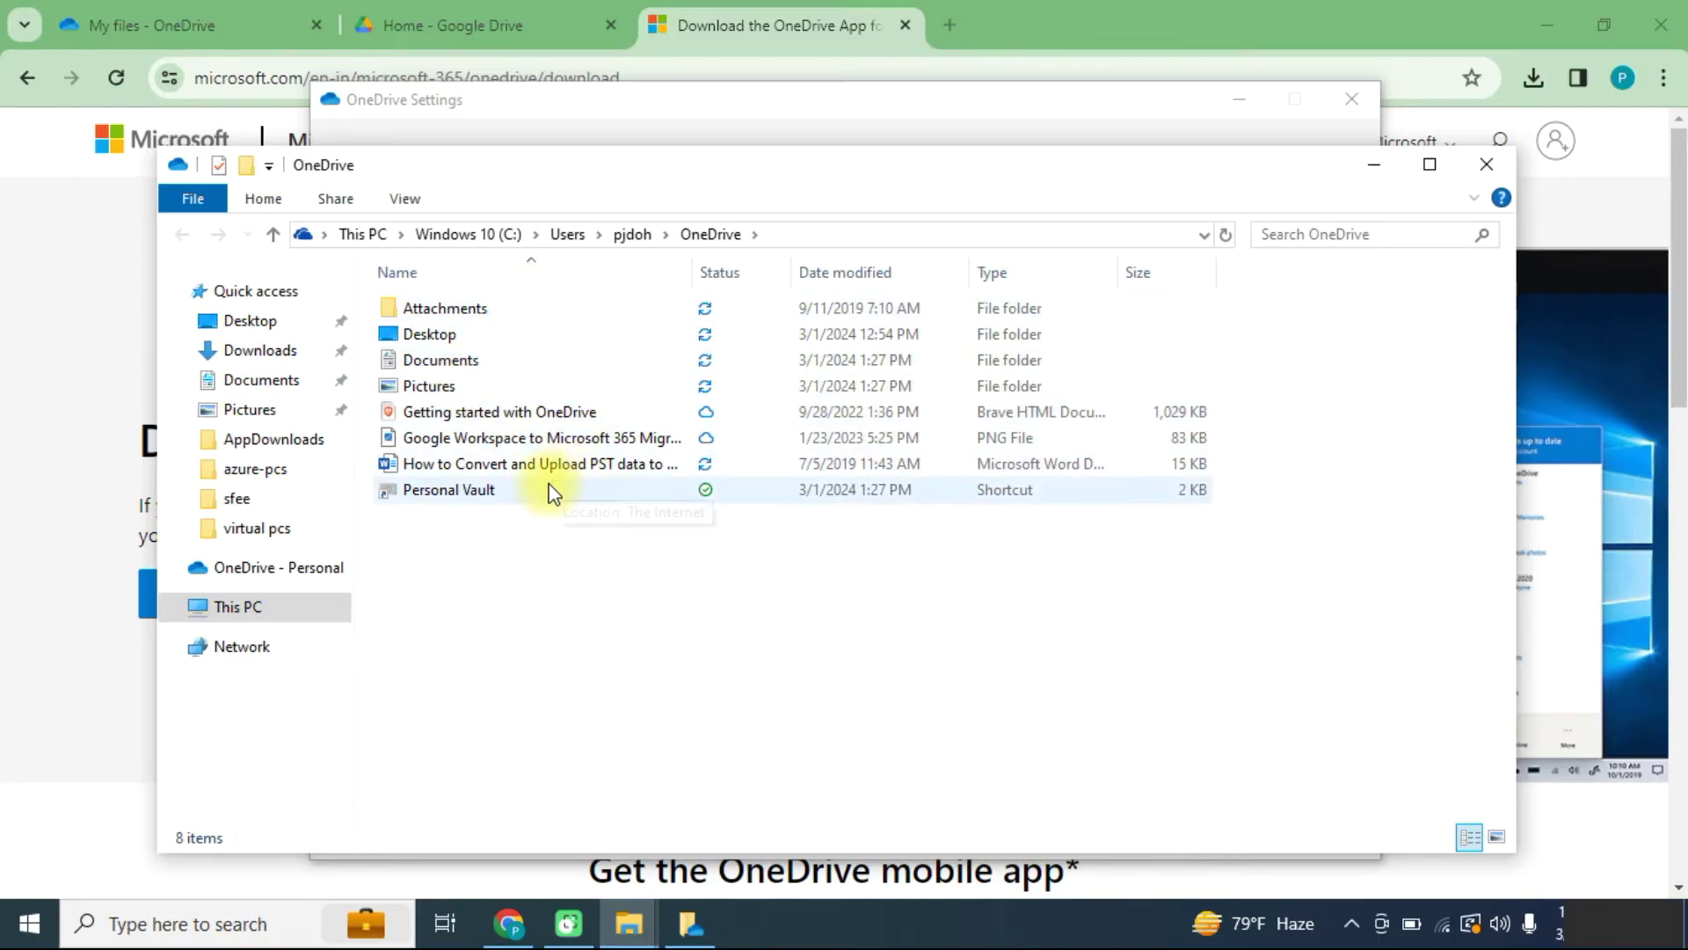
Select the three synced files, from Getting started with OneDrive onward, and drag them into Google Drive.
{"action": "left_click", "coordinate": [508, 412]}
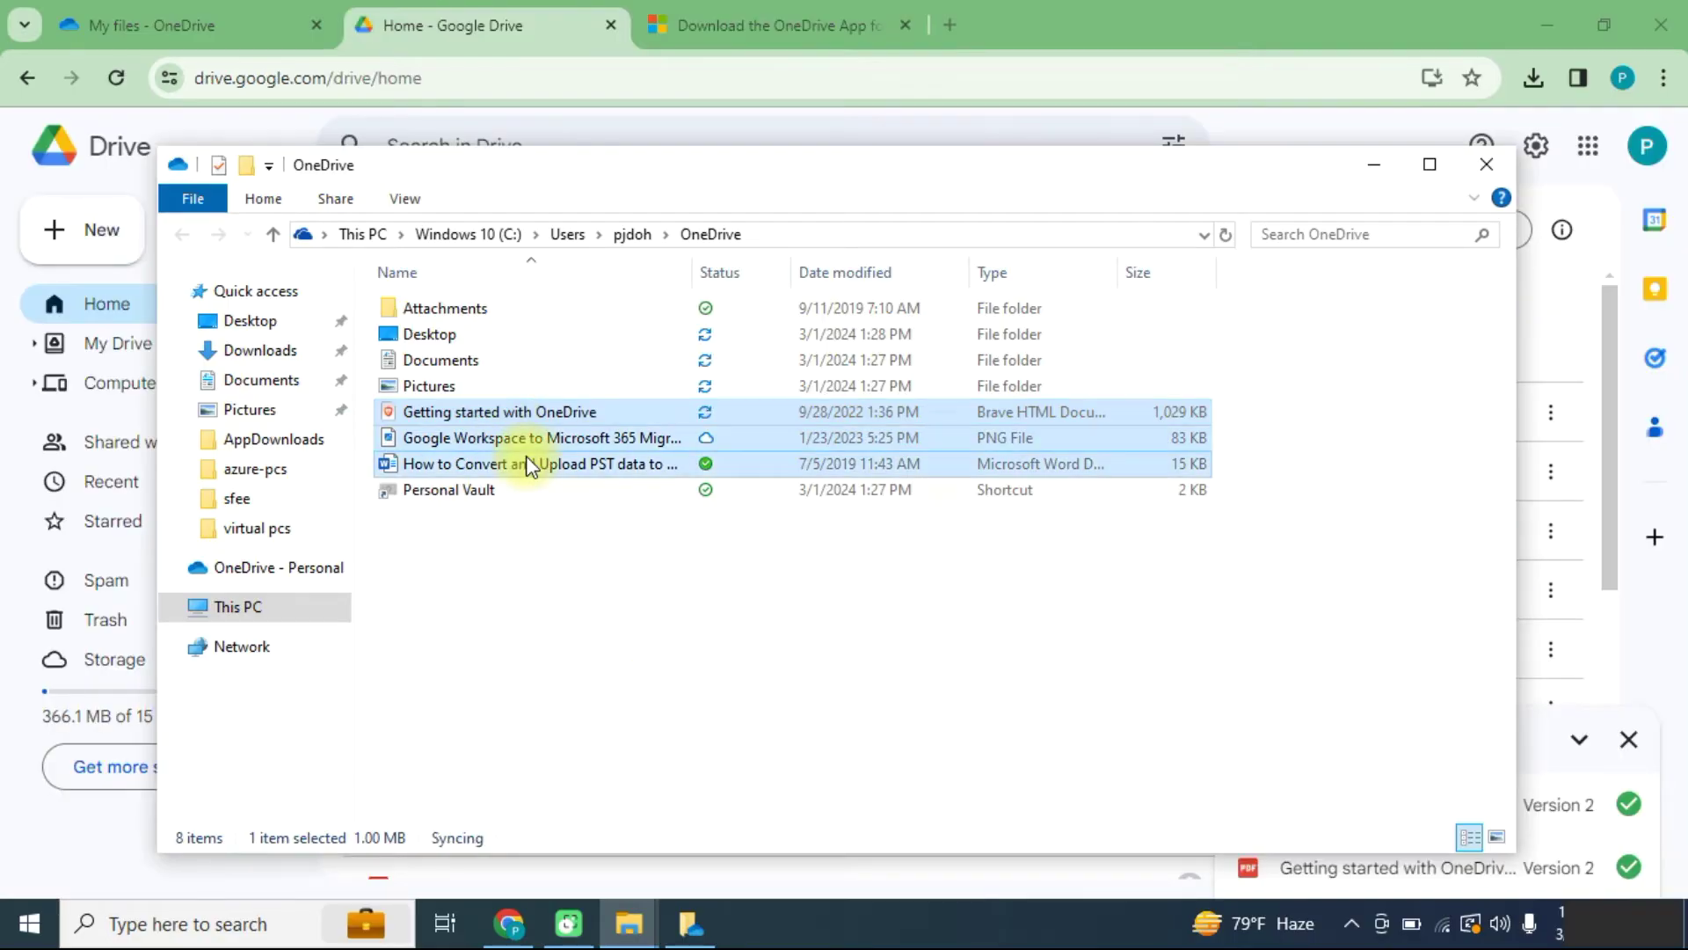
{"action": "left_click", "coordinate": [526, 460], "text": "shift"}
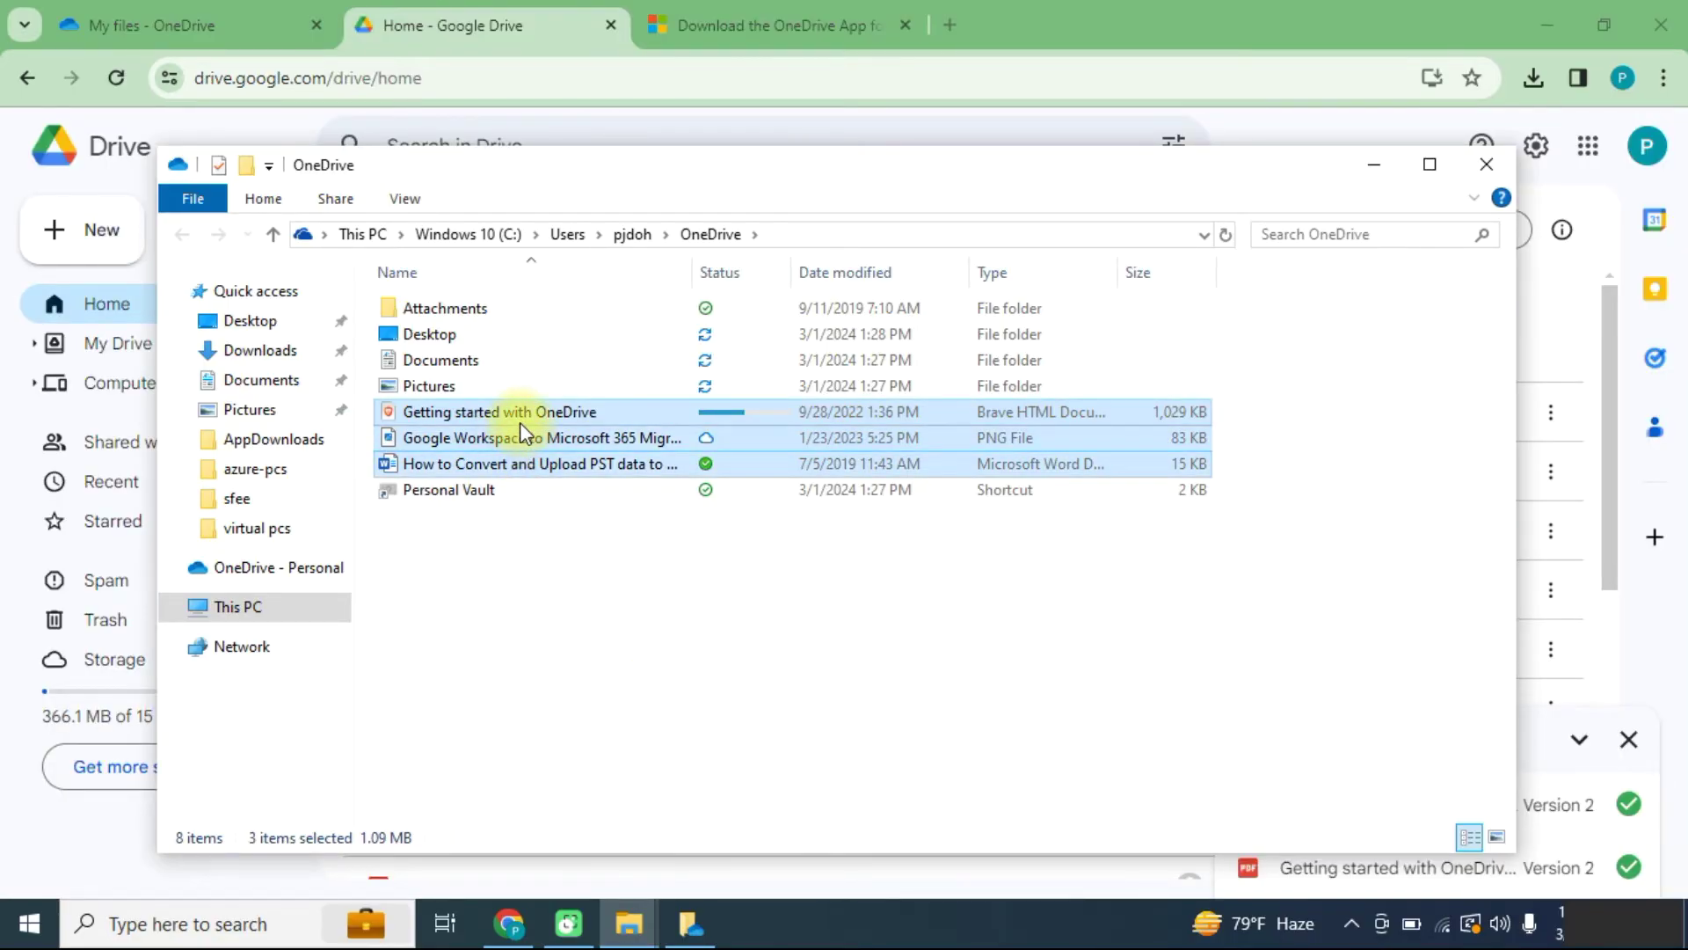
{"action": "left_click_drag", "start_coordinate": [520, 422], "coordinate": [630, 838]}
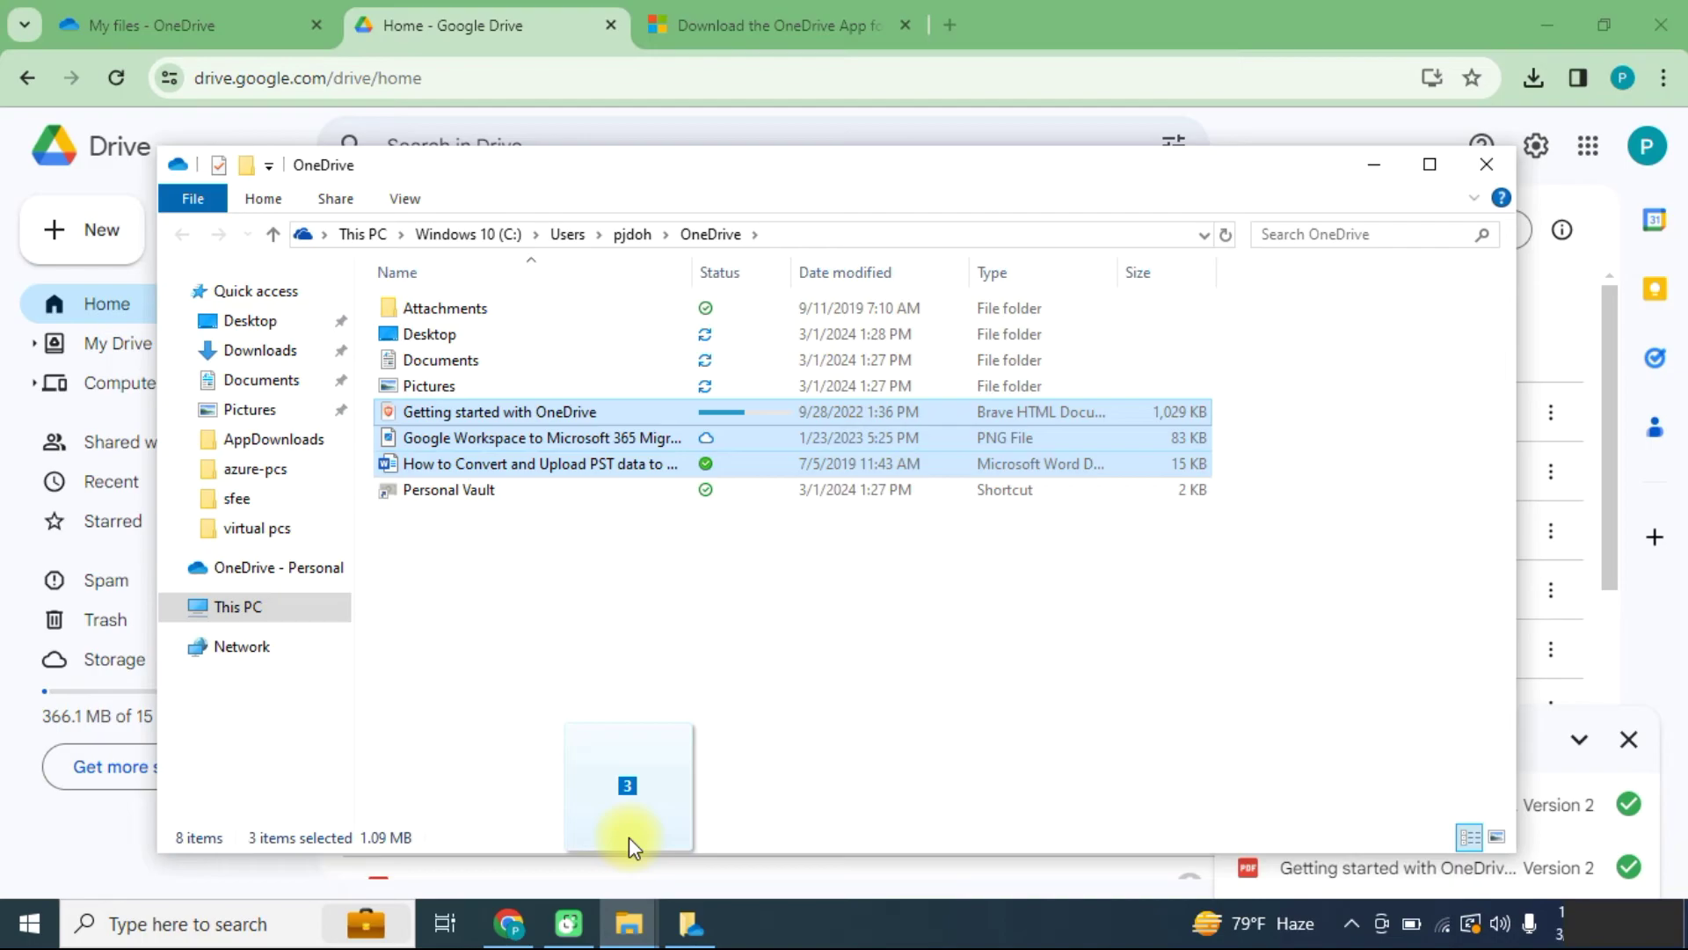
{"action": "mouse_move", "coordinate": [629, 837]}
{"action": "left_mouse_down"}
{"action": "mouse_move", "coordinate": [567, 740]}
{"action": "mouse_move", "coordinate": [620, 672]}
{"action": "left_mouse_up"}
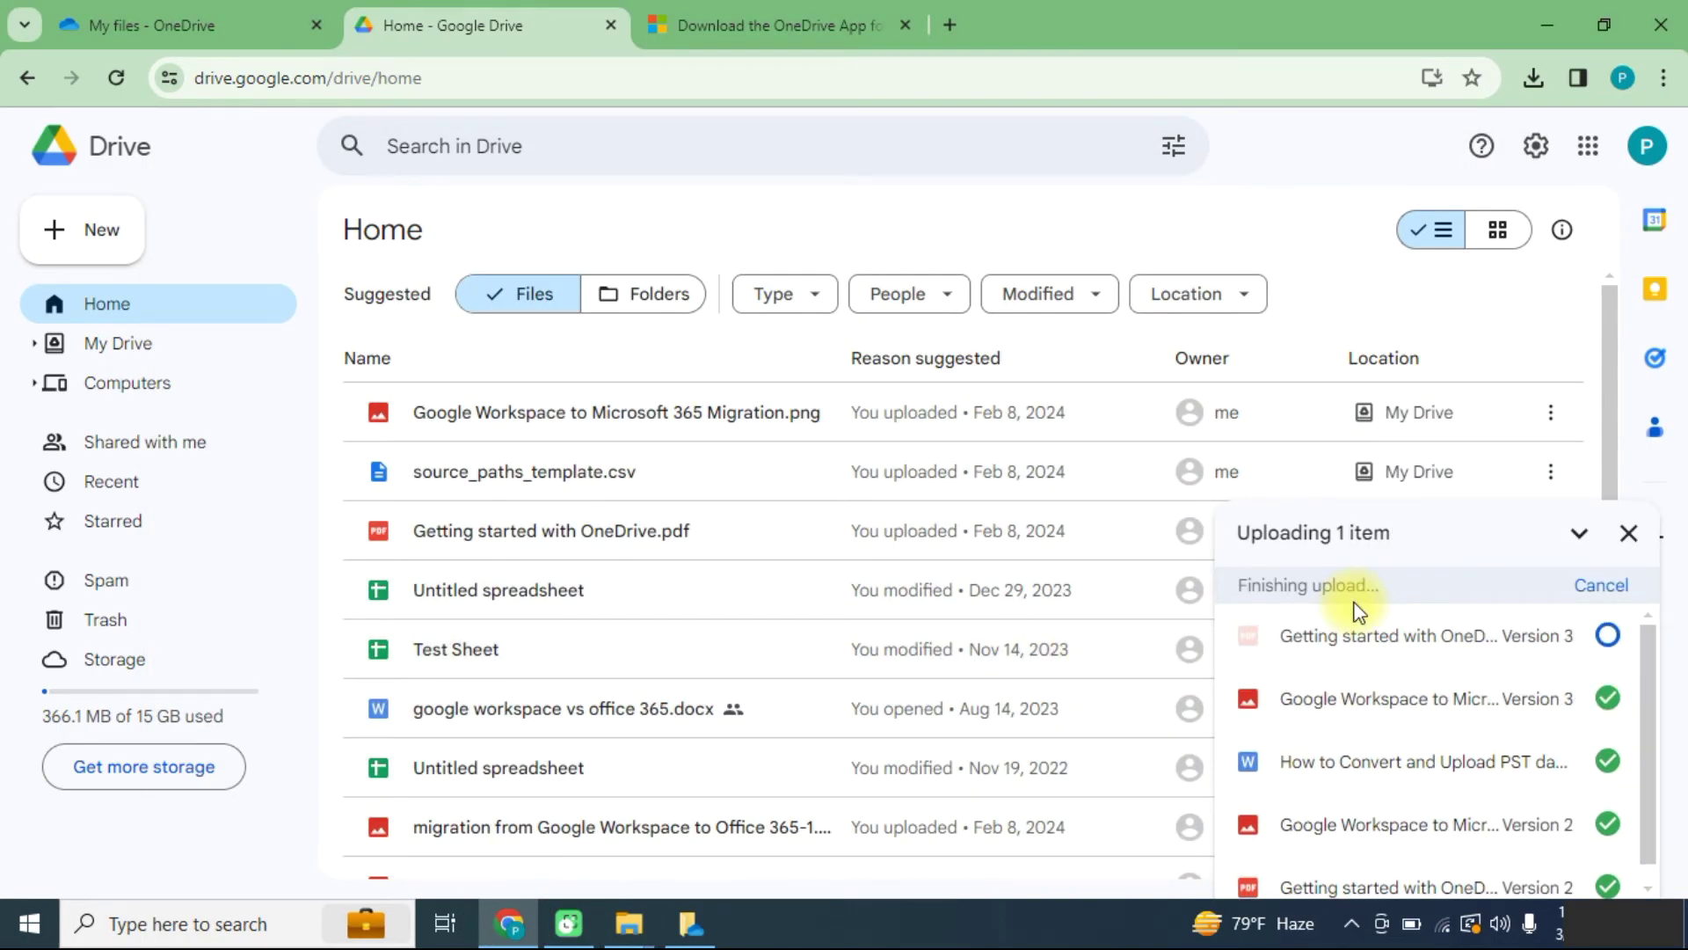